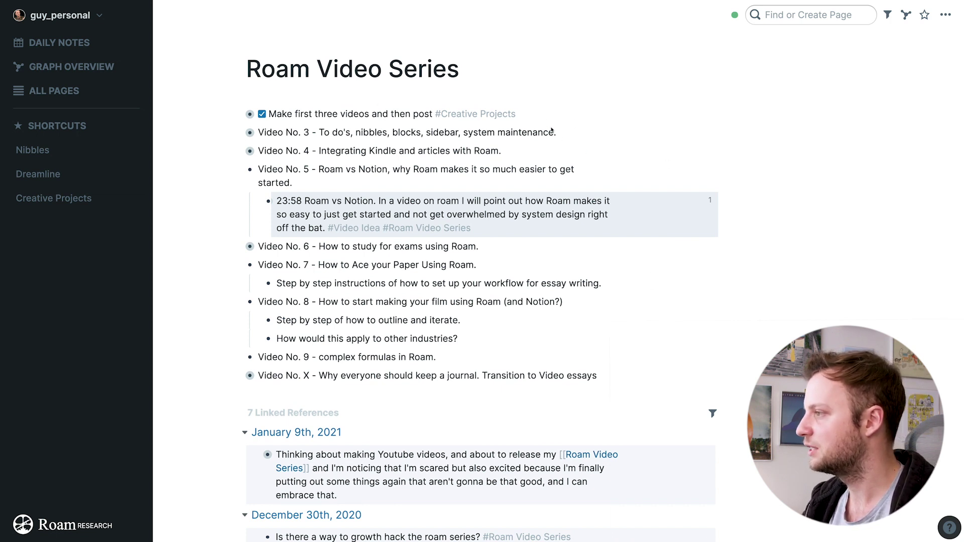
Add a new block below the Video No. 3 entry and turn it into a TODO item
{"action": "left_click", "coordinate": [560, 133]}
{"action": "key", "text": "Return"}
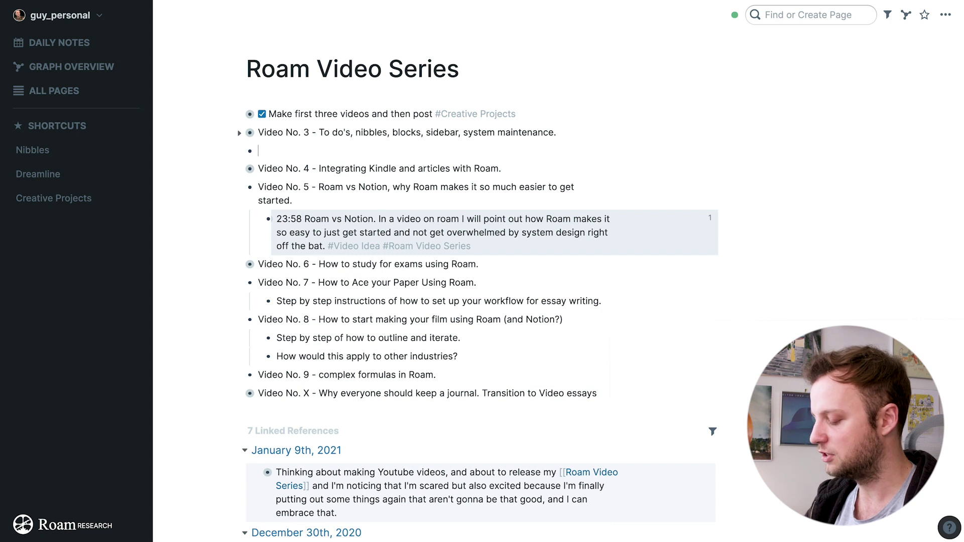
{"action": "type", "text": "/"}
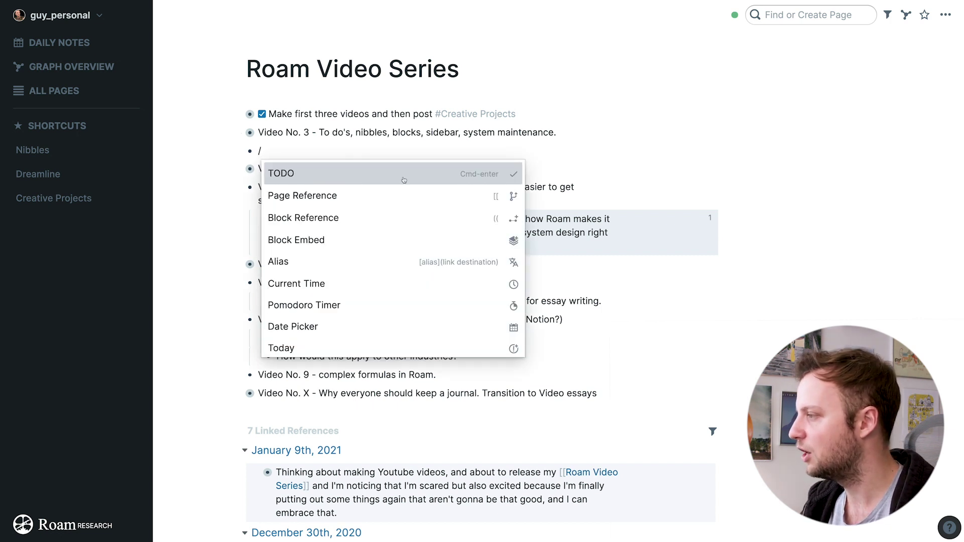
{"action": "scroll", "coordinate": [405, 181], "scroll_direction": "down", "scroll_amount": 1}
{"action": "scroll", "coordinate": [406, 184], "scroll_direction": "down", "scroll_amount": 3}
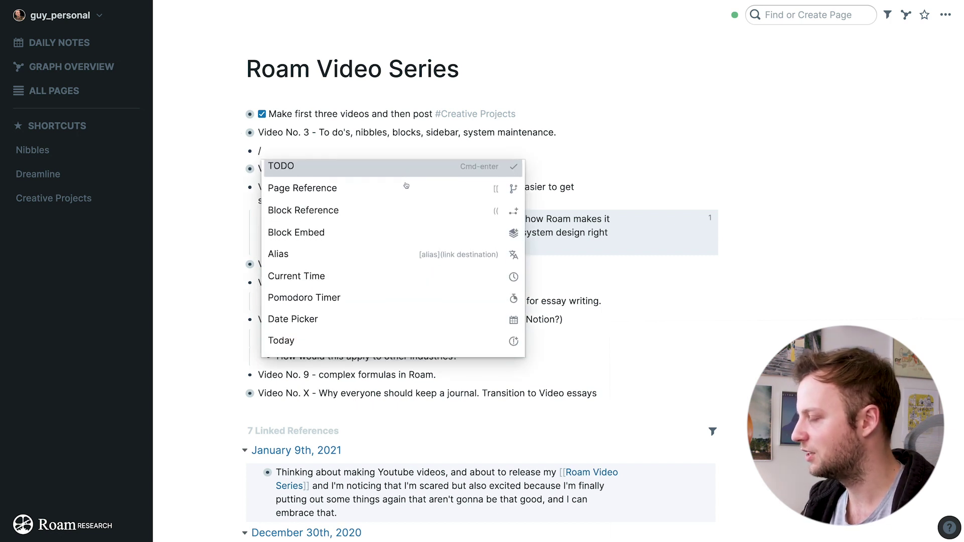
{"action": "scroll", "coordinate": [406, 186], "scroll_direction": "down", "scroll_amount": 9}
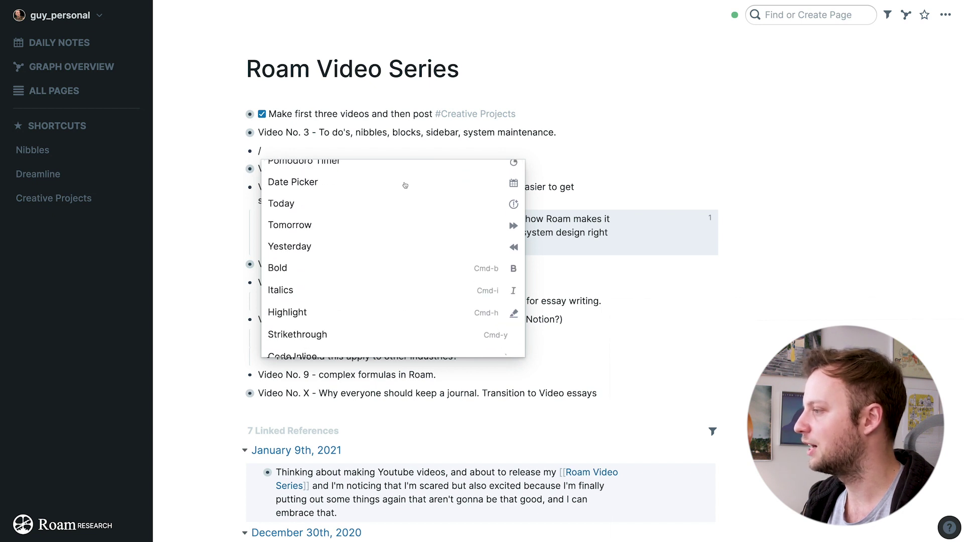
{"action": "scroll", "coordinate": [407, 186], "scroll_direction": "up", "scroll_amount": 10}
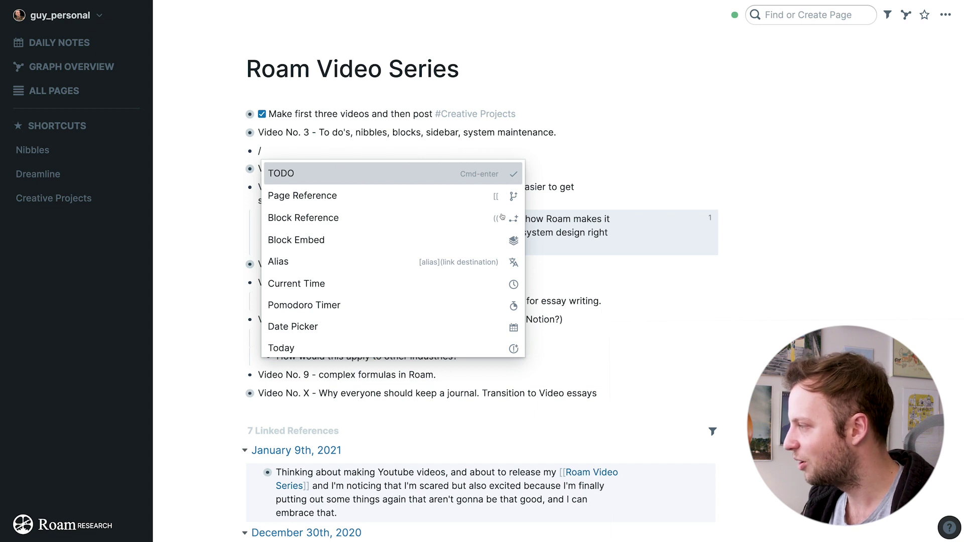
{"action": "scroll", "coordinate": [440, 243], "scroll_direction": "down", "scroll_amount": 4}
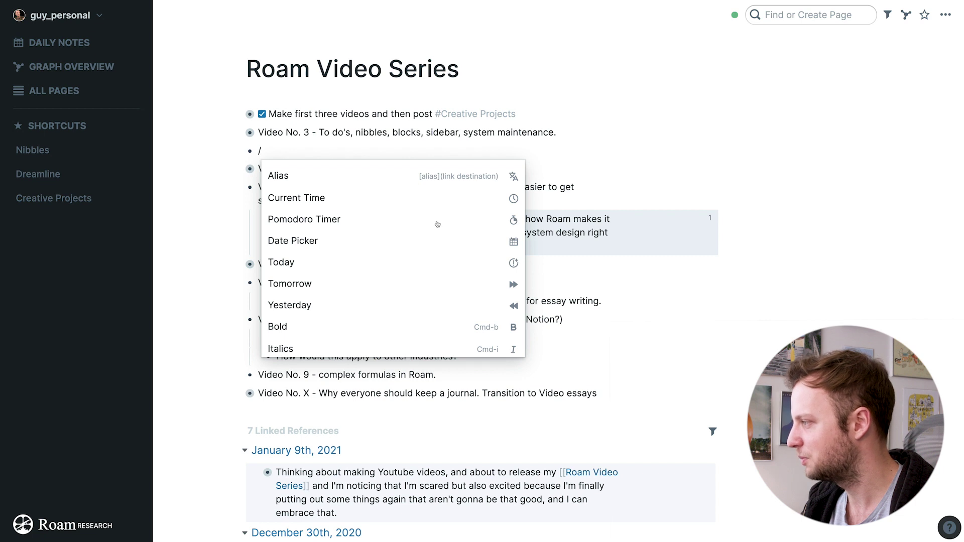
{"action": "scroll", "coordinate": [436, 221], "scroll_direction": "up", "scroll_amount": 4}
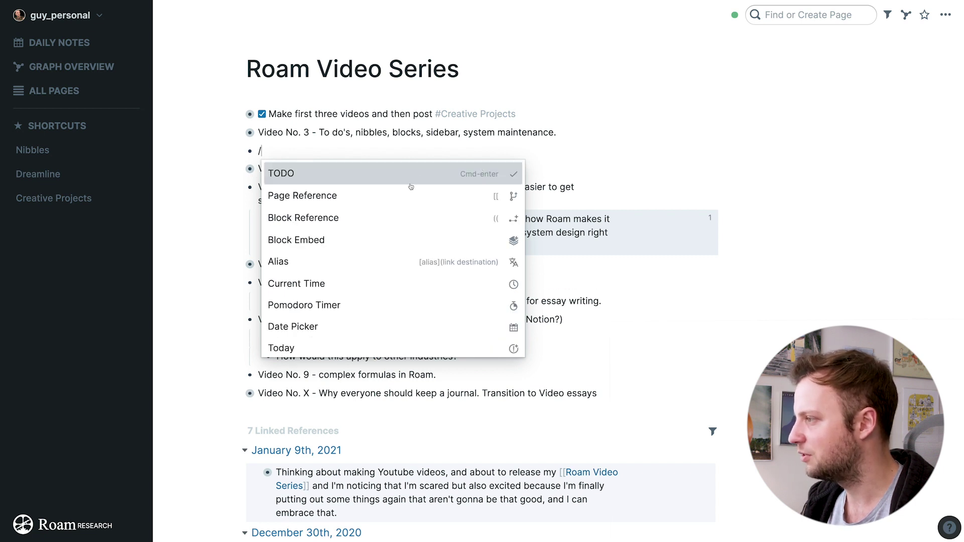
{"action": "left_click", "coordinate": [397, 171]}
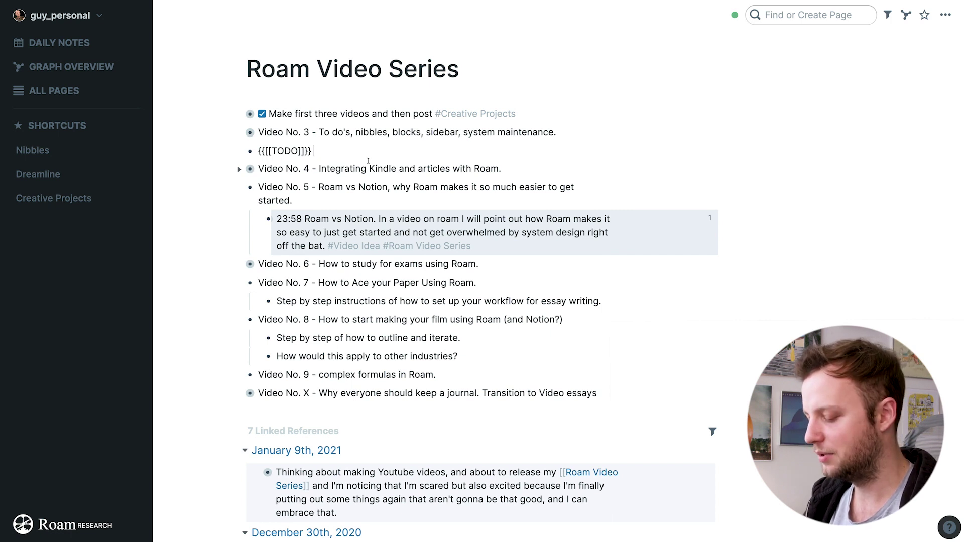
Enter "Learning about Roam" as the text of the new to-do below Video No. 3
{"action": "type", "text": "Learning ab"}
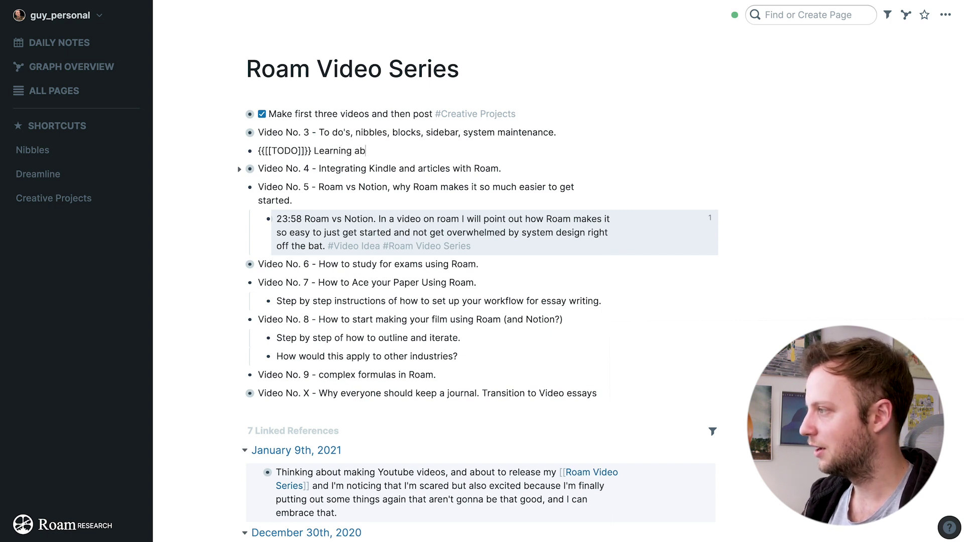
{"action": "type", "text": "out Ellea"}
{"action": "key", "text": "BackSpace"}
{"action": "key", "text": "BackSpace"}
{"action": "key", "text": "BackSpace"}
{"action": "key", "text": "BackSpace"}
{"action": "key", "text": "BackSpace"}
{"action": "type", "text": "Roam"}
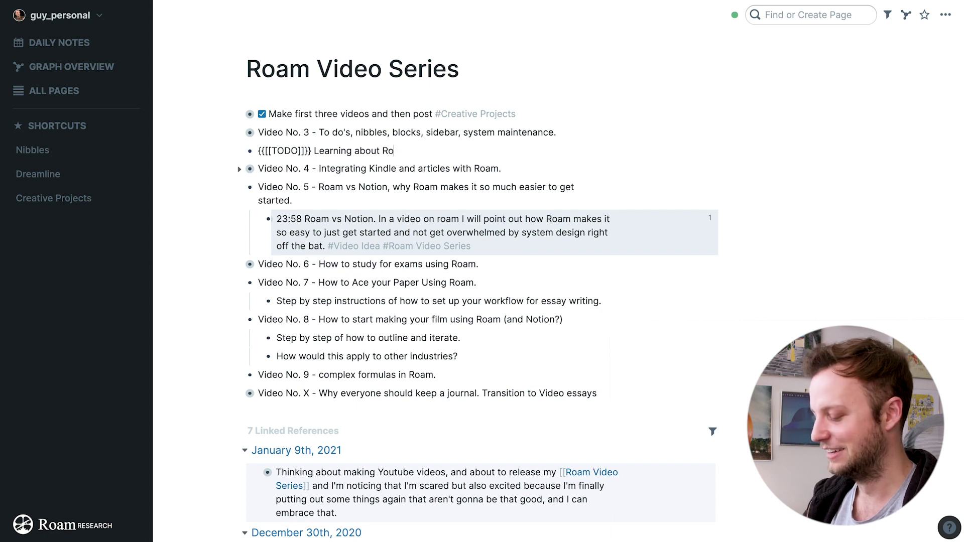
{"action": "left_click", "coordinate": [498, 193]}
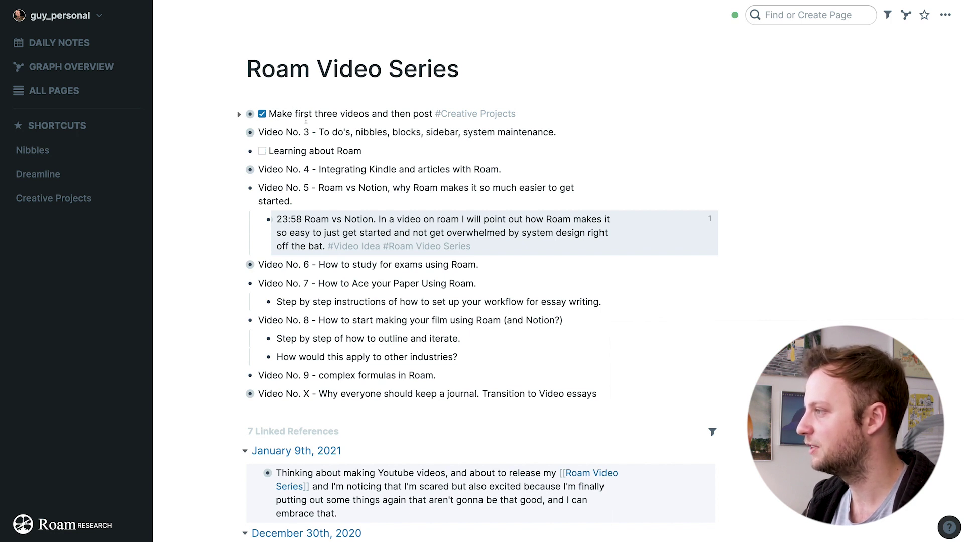
Expand the "Make first three videos and then post" block to view its nested items, and collapse it again
{"action": "left_click", "coordinate": [240, 115]}
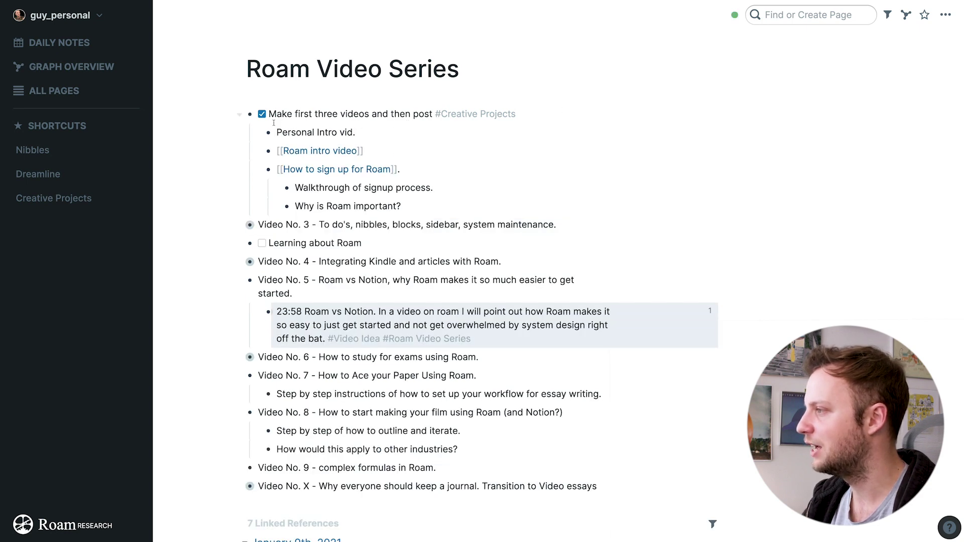
{"action": "left_click", "coordinate": [374, 141]}
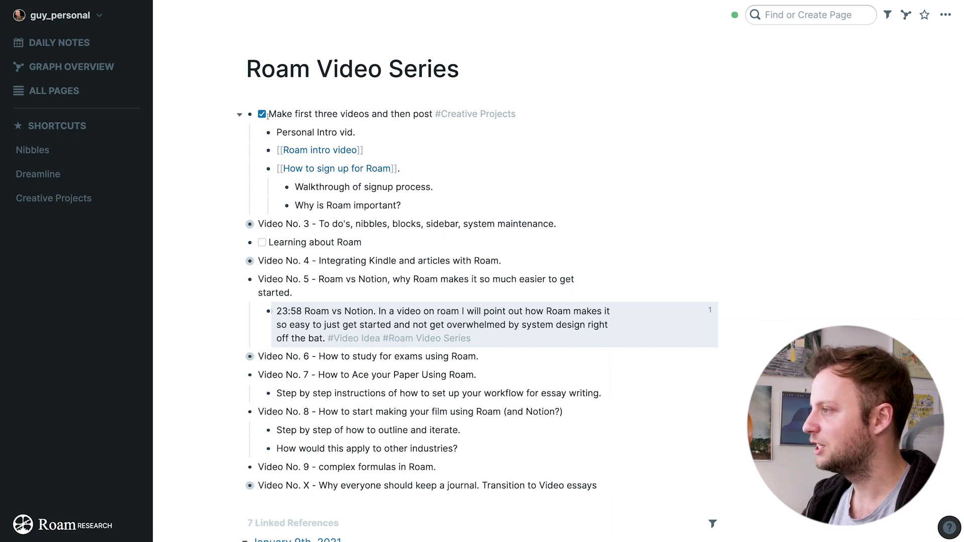
{"action": "left_click", "coordinate": [240, 115]}
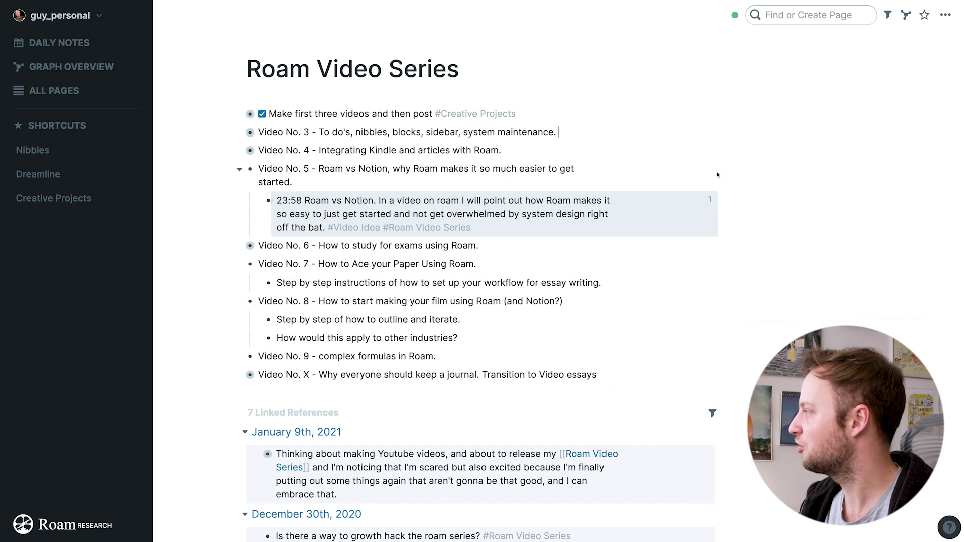
Add the Roam Video Series page to the shortcuts and remove it from them again
{"action": "left_click", "coordinate": [924, 15]}
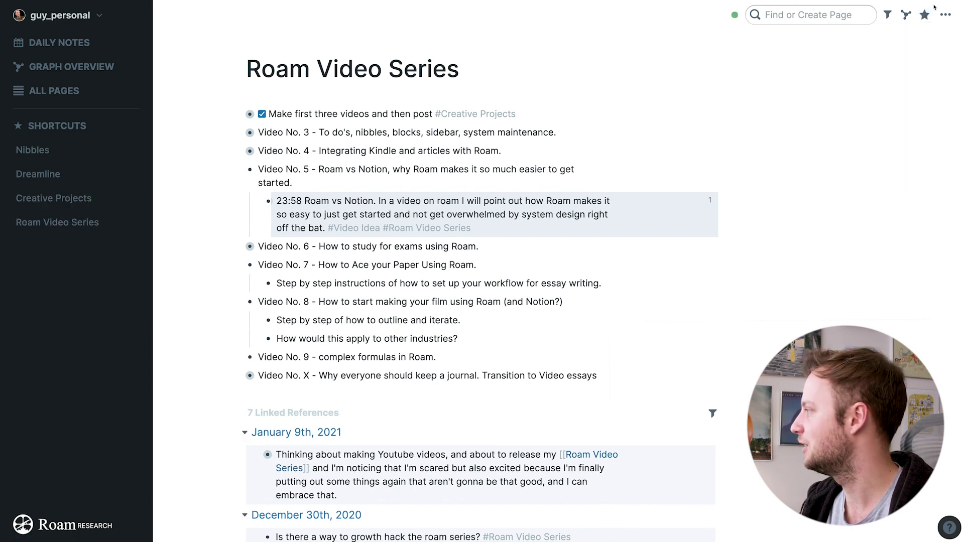
{"action": "left_click", "coordinate": [924, 15]}
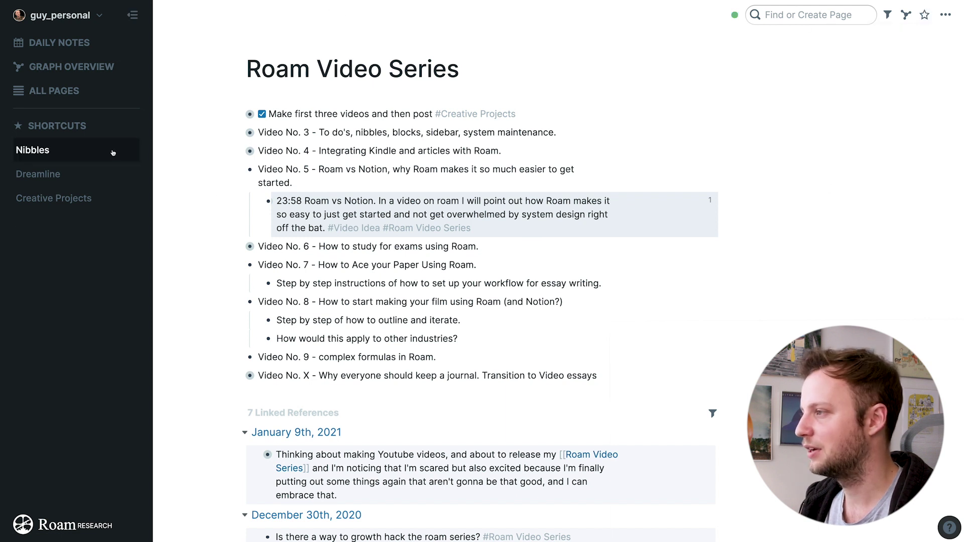
Open the Nibbles page and follow its reference to the "Stories of Your Life and Others" page
{"action": "left_click", "coordinate": [132, 149]}
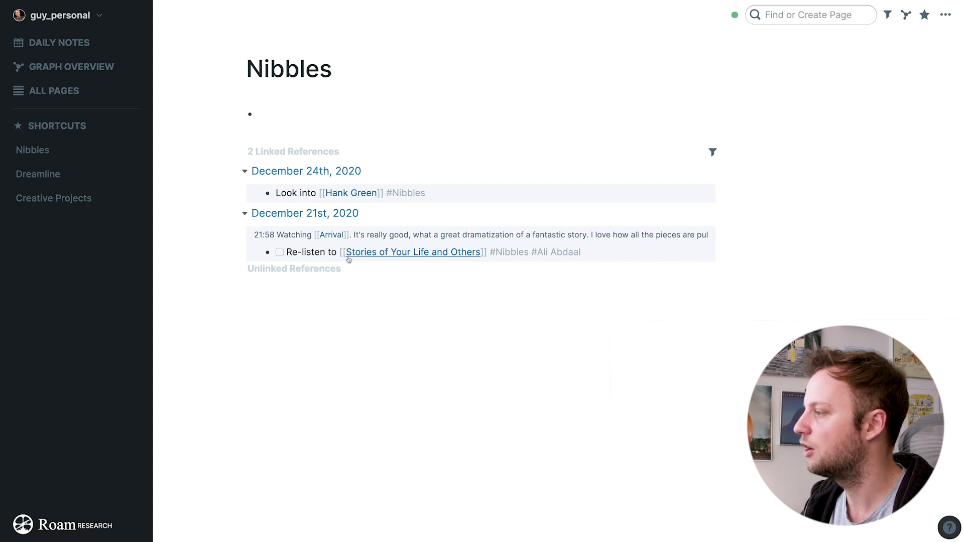
{"action": "left_click", "coordinate": [439, 255]}
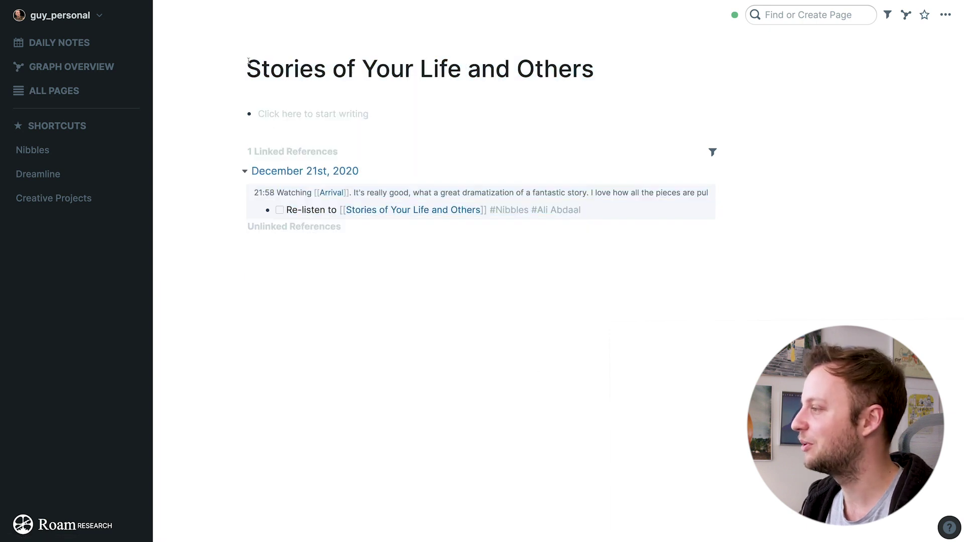
{"action": "left_click", "coordinate": [330, 109]}
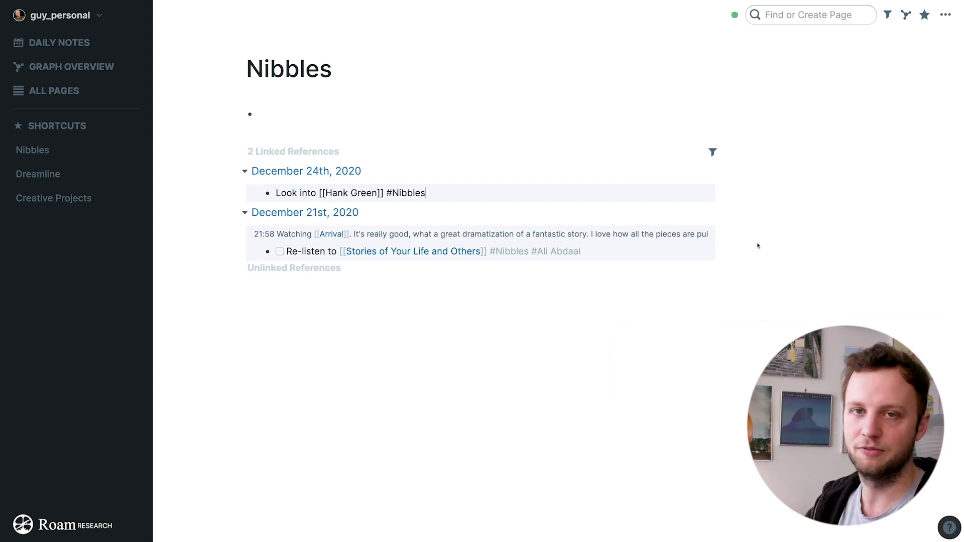
Remove the #Nibbles tag from the December 24th, 2020 "Look into" reference, and undo the removal
{"action": "left_click", "coordinate": [425, 193]}
{"action": "key", "text": "BackSpace"}
{"action": "key", "text": "BackSpace"}
{"action": "key", "text": "BackSpace"}
{"action": "key", "text": "BackSpace"}
{"action": "key", "text": "BackSpace"}
{"action": "key", "text": "BackSpace"}
{"action": "key", "text": "BackSpace"}
{"action": "key", "text": "BackSpace"}
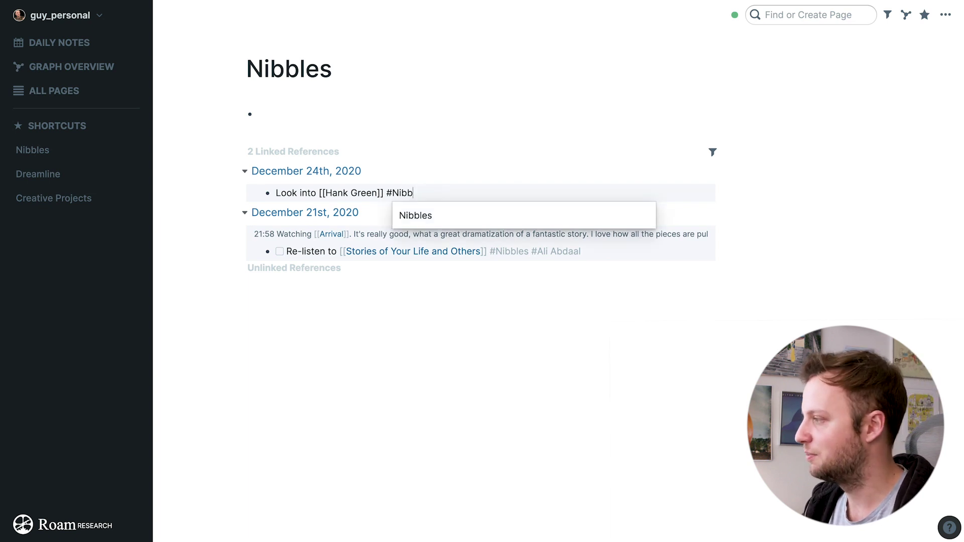
{"action": "key", "text": "Escape"}
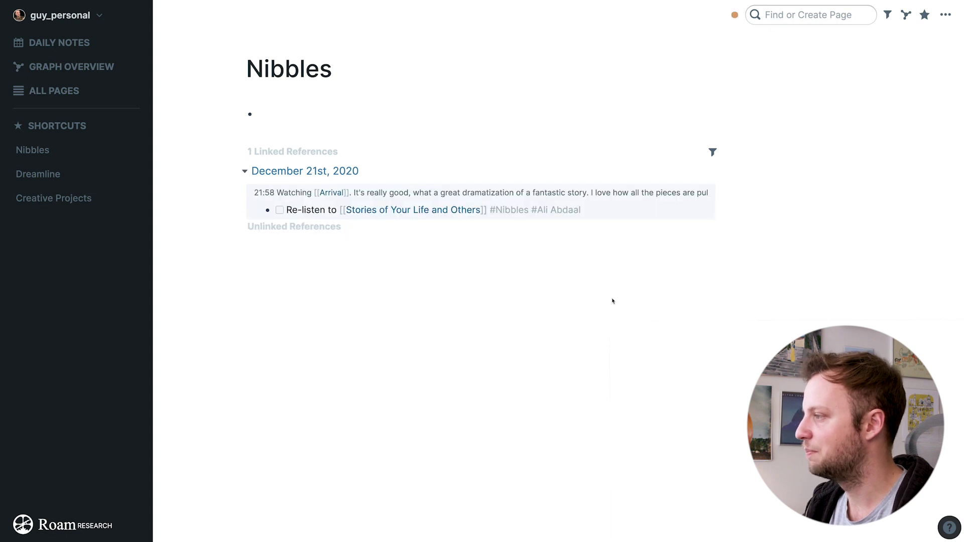
{"action": "key", "text": "ctrl+z"}
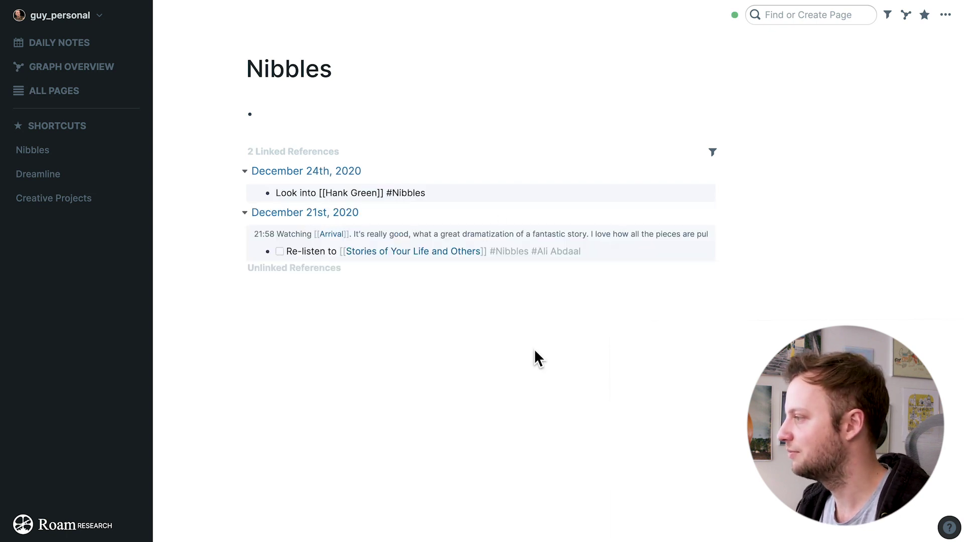
{"action": "key", "text": "Escape"}
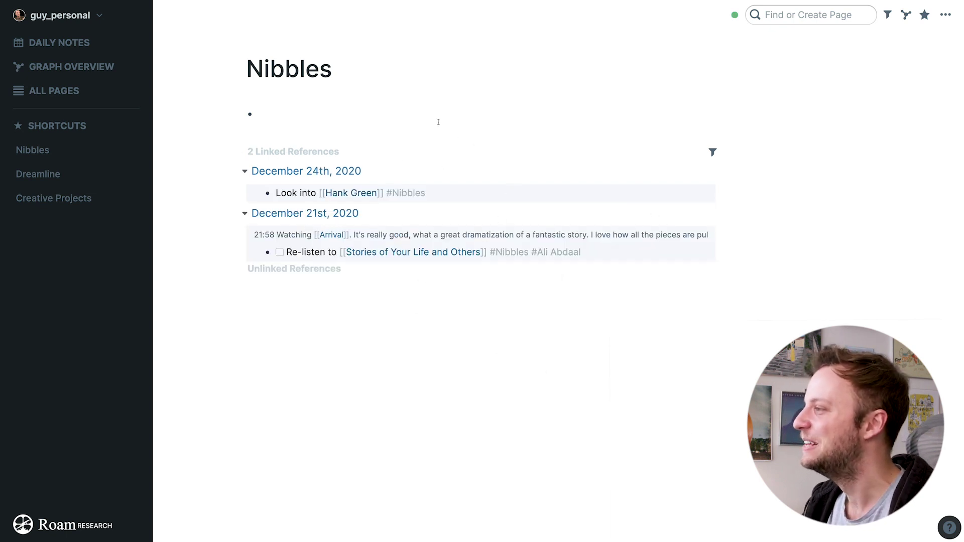
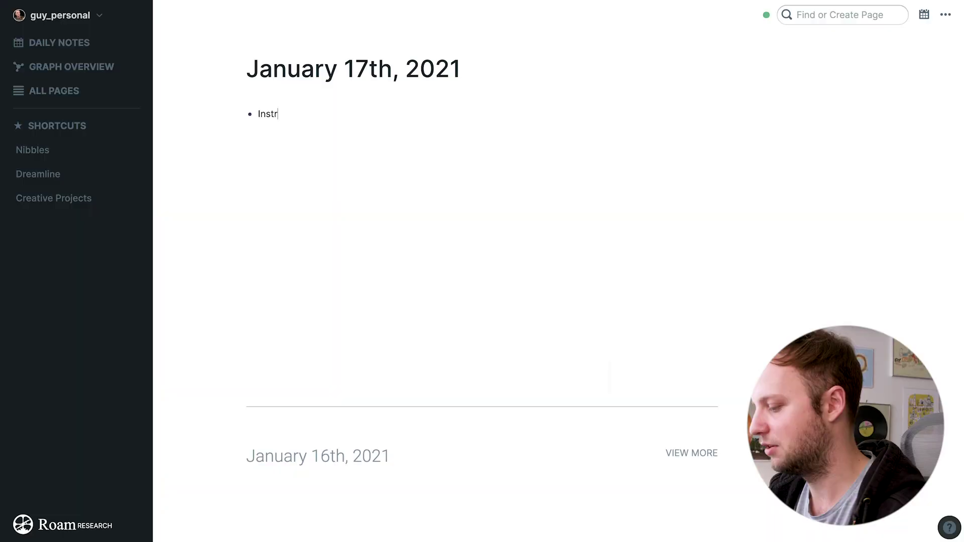
Write "Install monitor" as the first block of the January 17th, 2021 daily note
{"action": "type", "text": "al"}
{"action": "key", "text": "BackSpace"}
{"action": "key", "text": "BackSpace"}
{"action": "key", "text": "BackSpace"}
{"action": "type", "text": "all monior"}
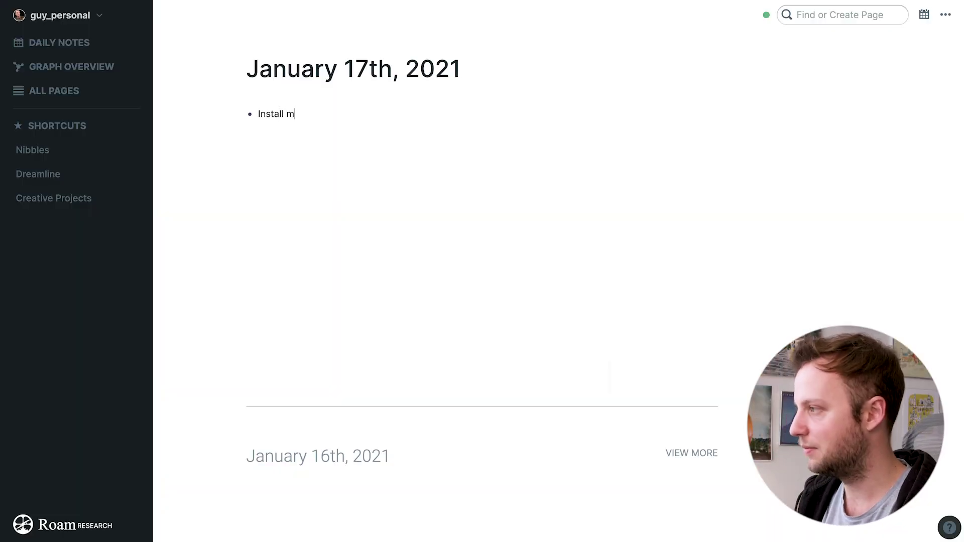
{"action": "key", "text": "BackSpace"}
{"action": "key", "text": "BackSpace"}
{"action": "key", "text": "BackSpace"}
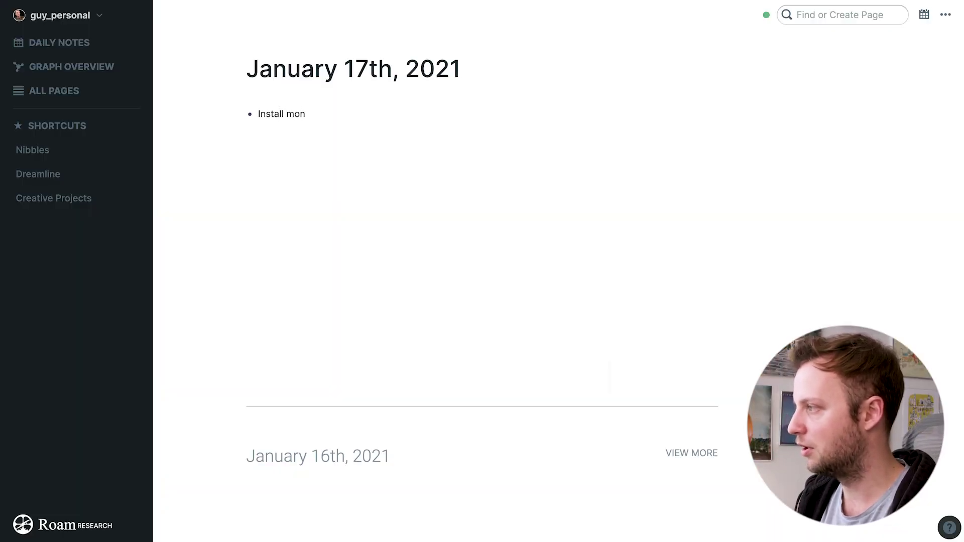
{"action": "type", "text": "itor"}
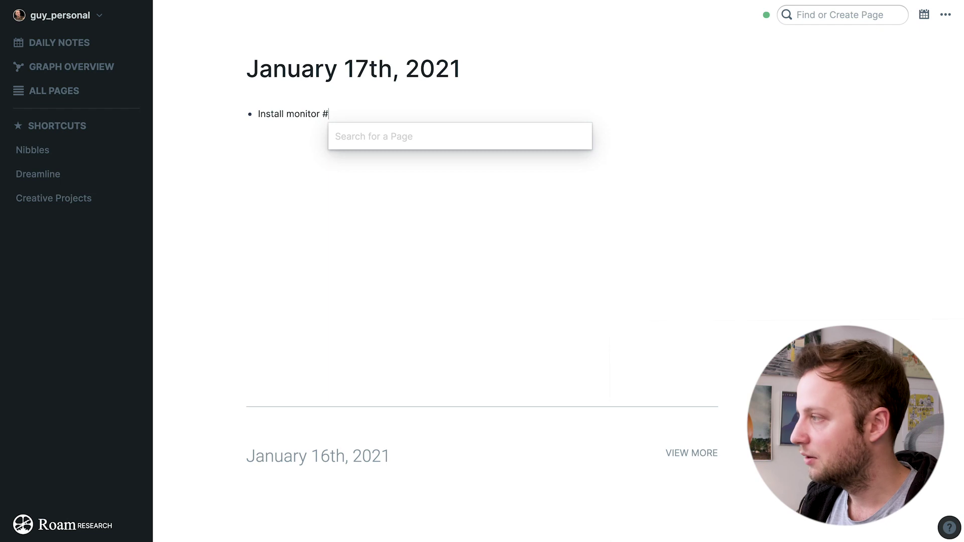
Tag the "Install monitor" block with #Nibbles and finish editing it
{"action": "type", "text": "nibb"}
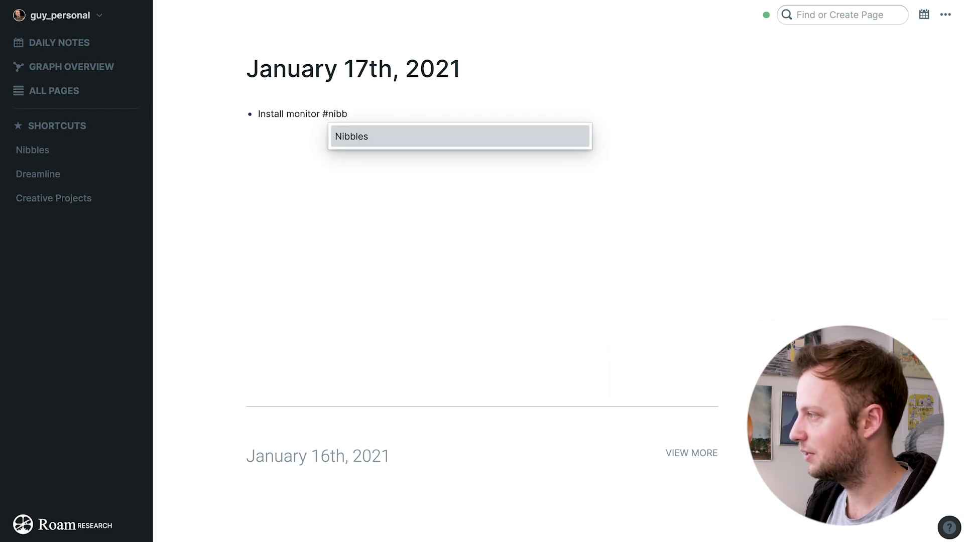
{"action": "key", "text": "Return"}
{"action": "left_click", "coordinate": [447, 222]}
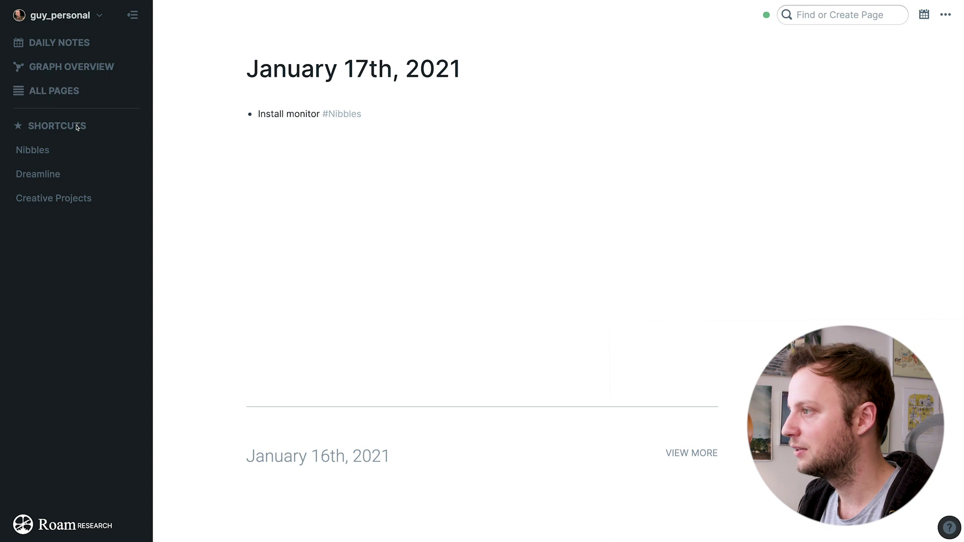
Open the Nibbles page and turn the linked "Install monitor" reference into a TODO
{"action": "left_click", "coordinate": [78, 149]}
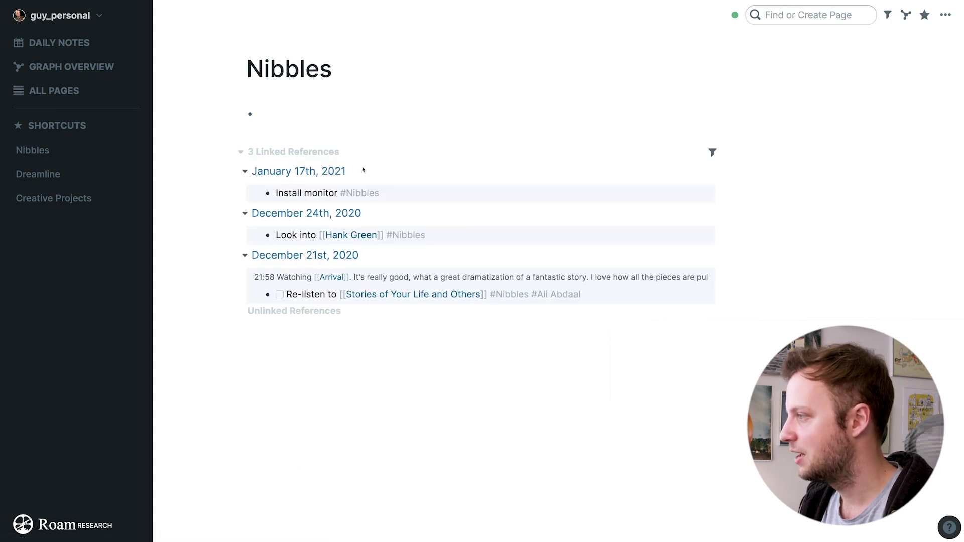
{"action": "left_click", "coordinate": [279, 198]}
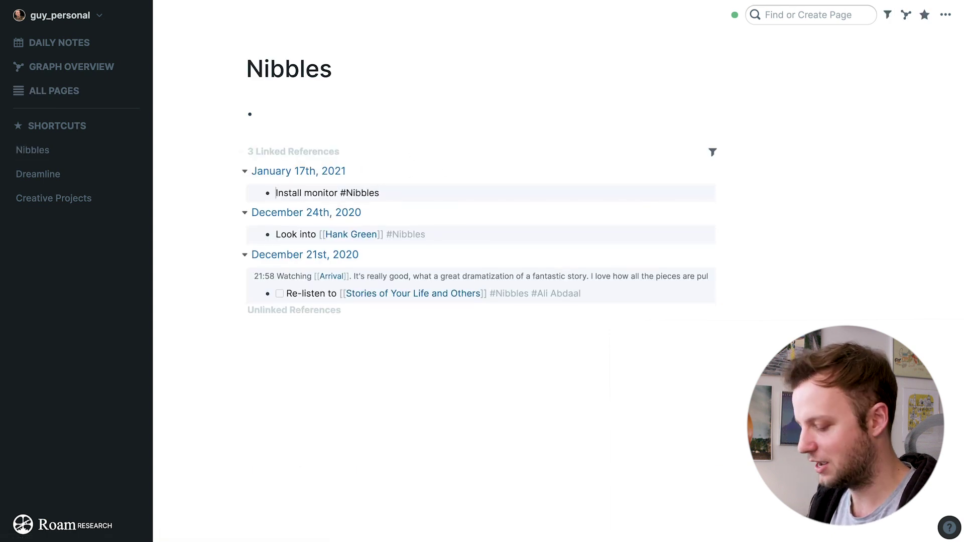
{"action": "key", "text": "ctrl+Return"}
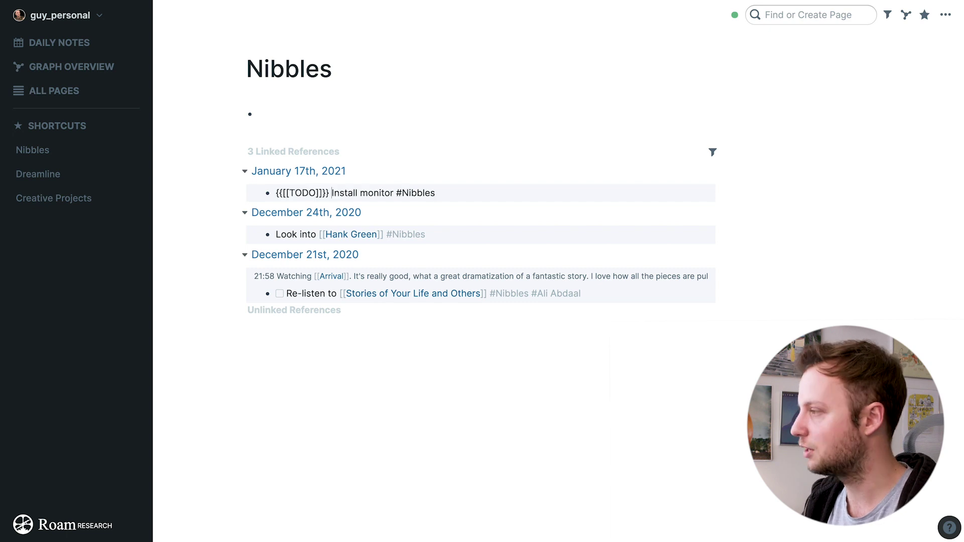
{"action": "left_click", "coordinate": [443, 359]}
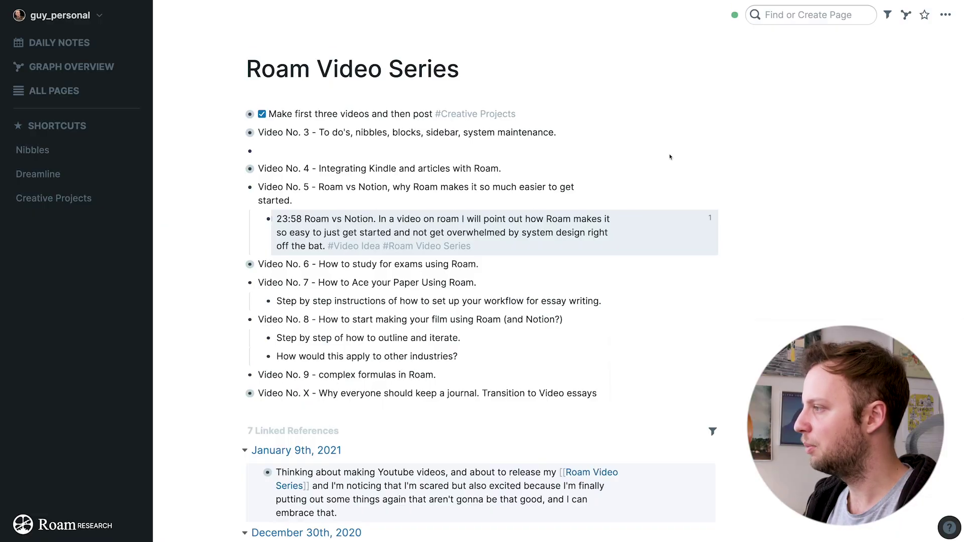
Insert a block reference to the "Install monitor" TODO in the empty block below Video No. 3
{"action": "type", "text": "(("}
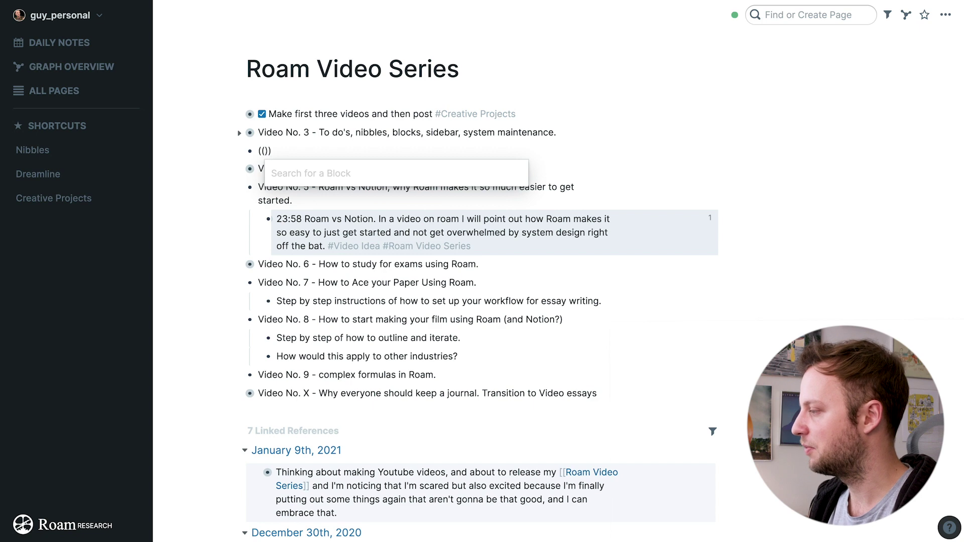
{"action": "type", "text": "nibbles"}
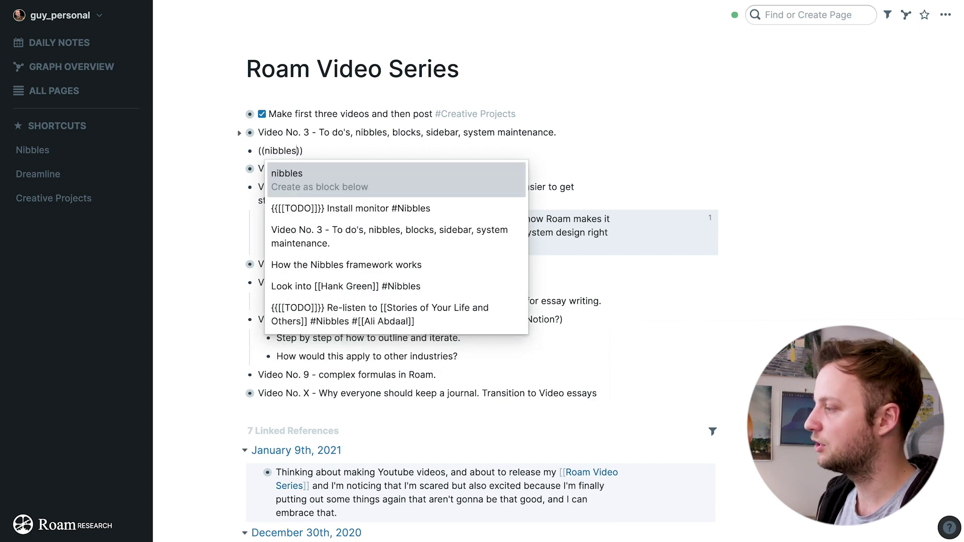
{"action": "key", "text": "Down"}
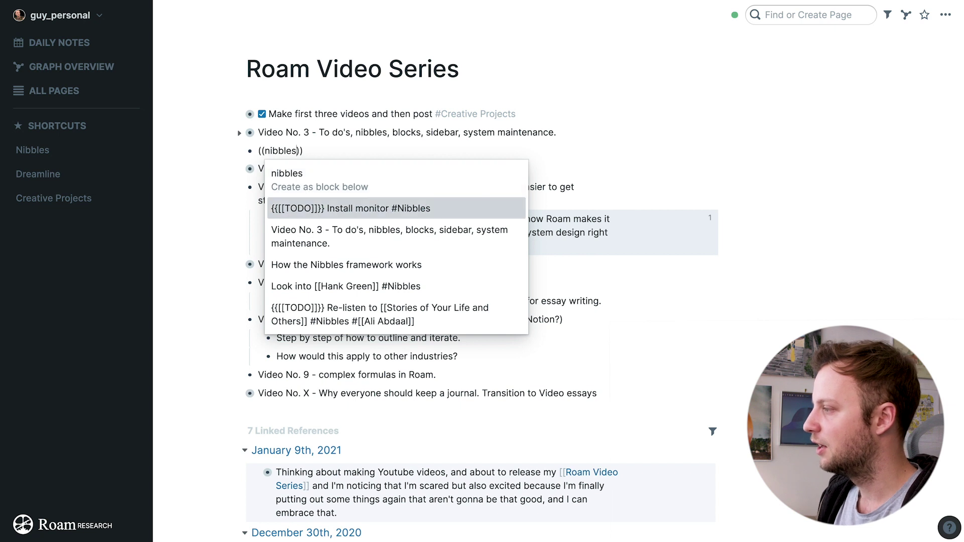
{"action": "key", "text": "Down"}
{"action": "key", "text": "Down"}
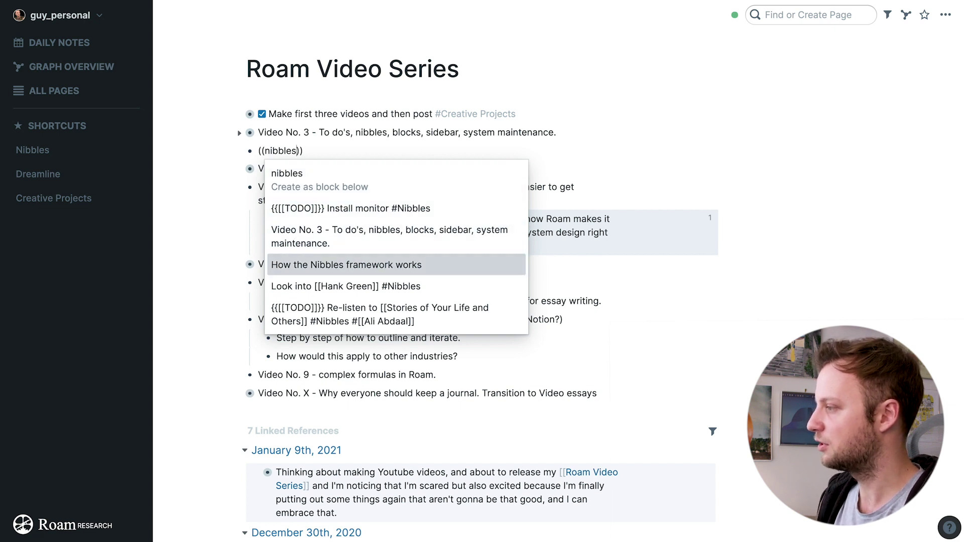
{"action": "key", "text": "Up"}
{"action": "key", "text": "Up"}
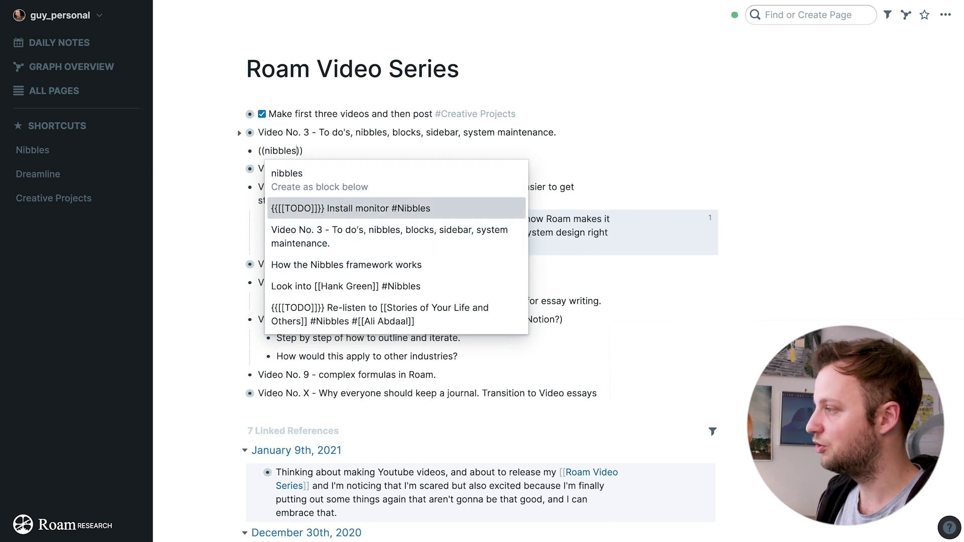
{"action": "key", "text": "Return"}
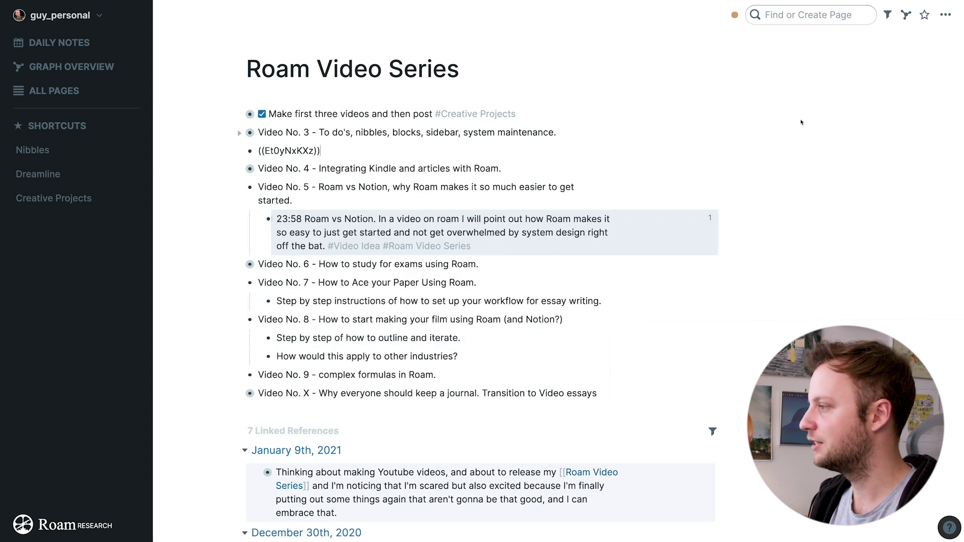
{"action": "left_click", "coordinate": [767, 153]}
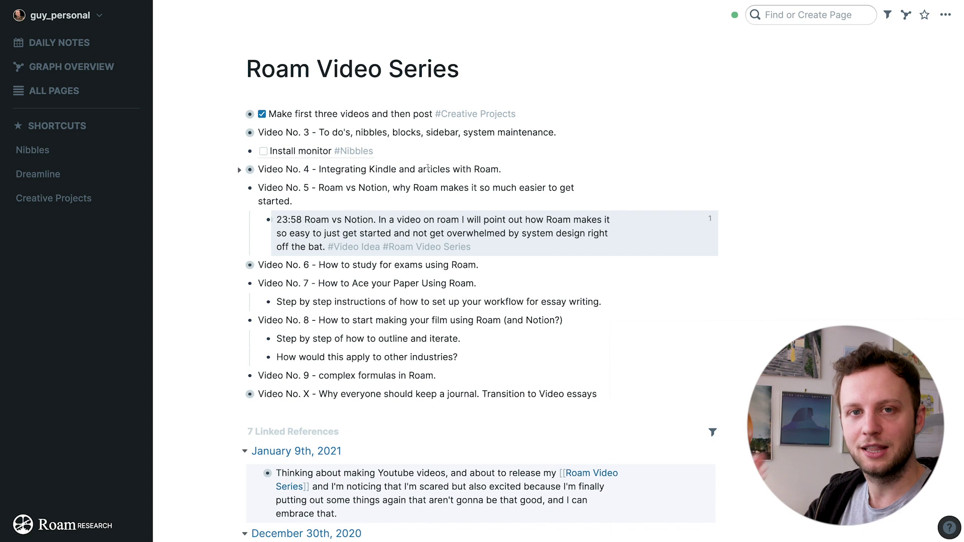
Jump to the source block of the "Install monitor" reference and add "haha" before its #Nibbles tag
{"action": "right_click", "coordinate": [329, 151]}
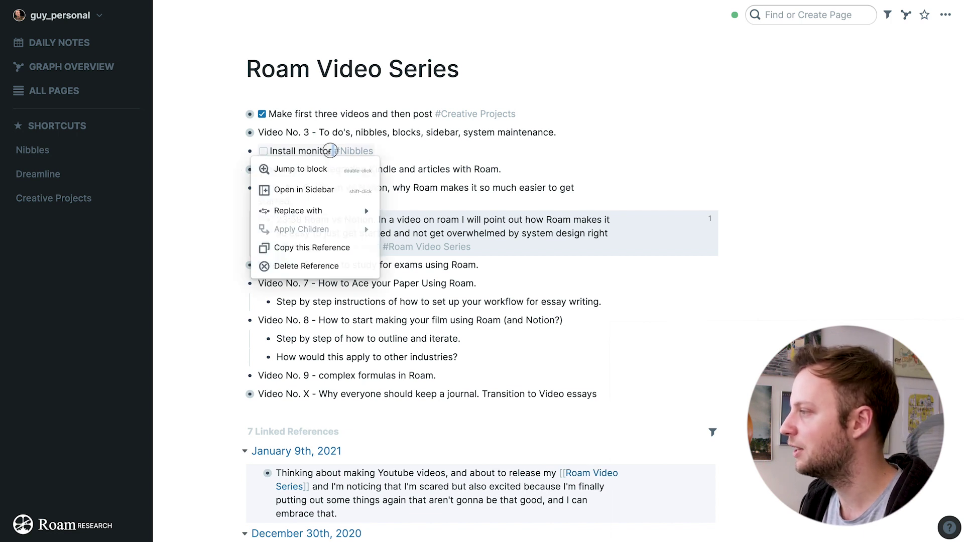
{"action": "left_click", "coordinate": [329, 154]}
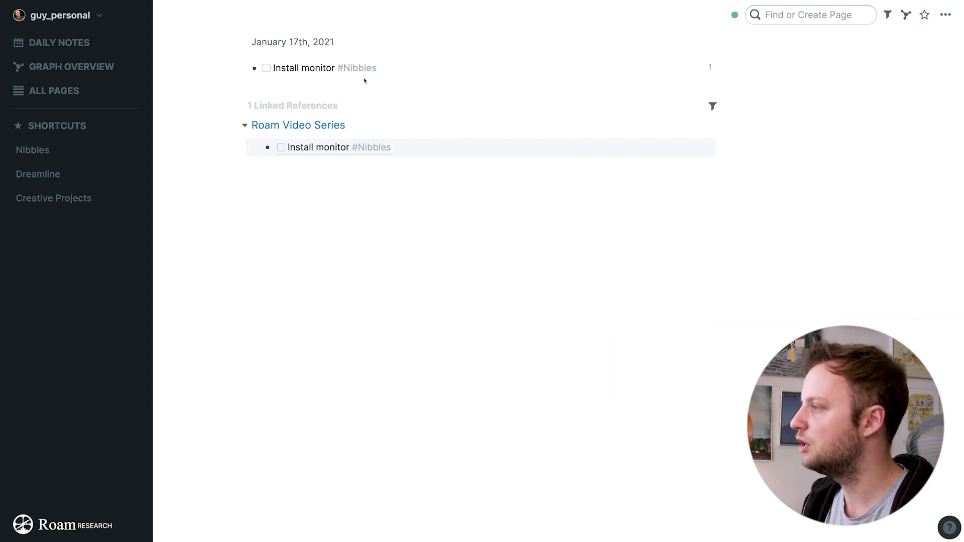
{"action": "left_click", "coordinate": [323, 77]}
{"action": "type", "text": "haha"}
{"action": "left_click_drag", "start_coordinate": [413, 249], "coordinate": [440, 282]}
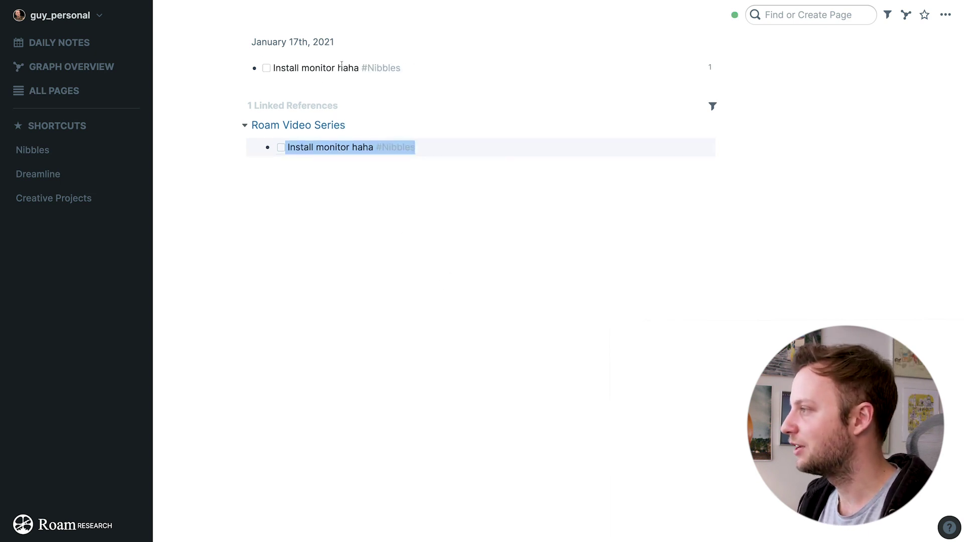
Return to the Roam Video Series page and replace the block reference below Video No. 3 with a block embed of the "Install monitor haha" TODO
{"action": "left_click", "coordinate": [321, 125]}
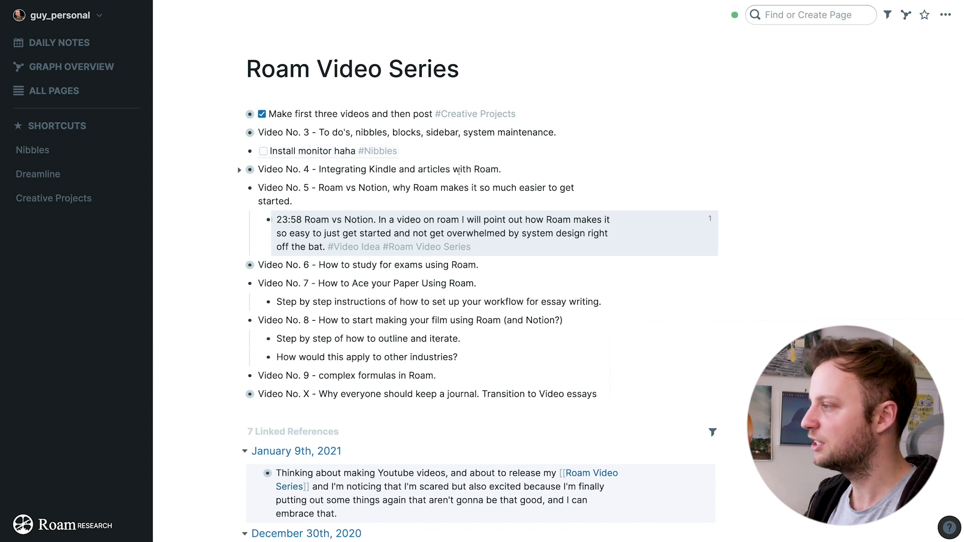
{"action": "left_click", "coordinate": [430, 160]}
{"action": "key", "text": "ctrl+a"}
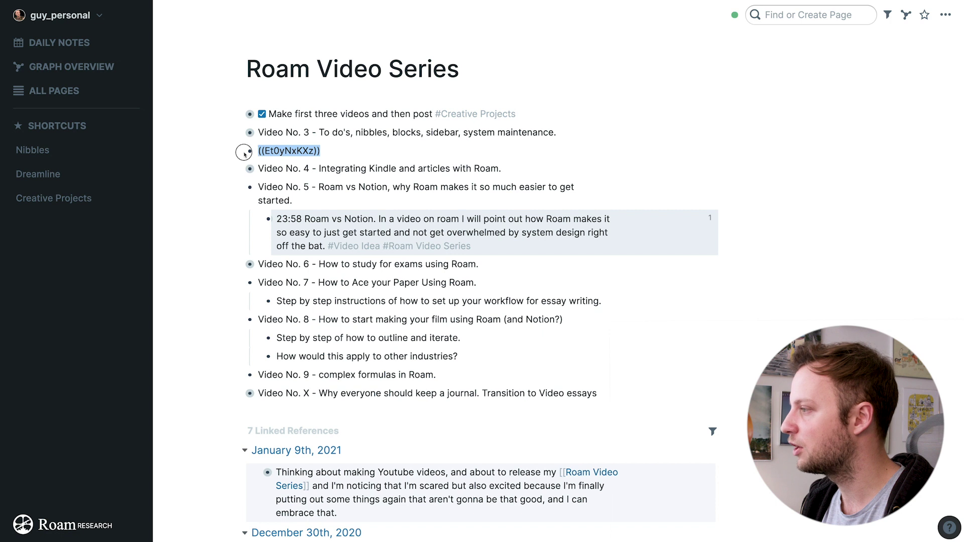
{"action": "key", "text": "BackSpace"}
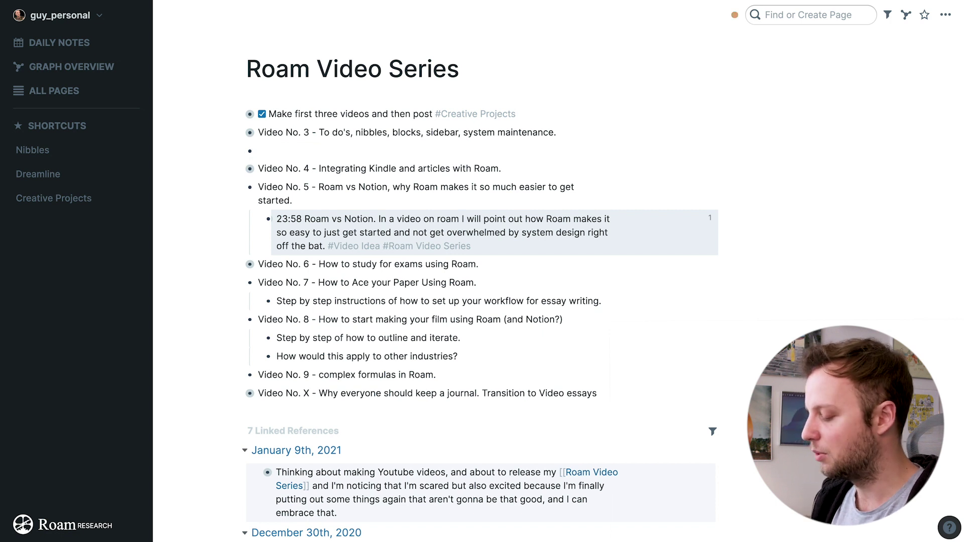
{"action": "type", "text": "\\"}
{"action": "key", "text": "BackSpace"}
{"action": "type", "text": "/"}
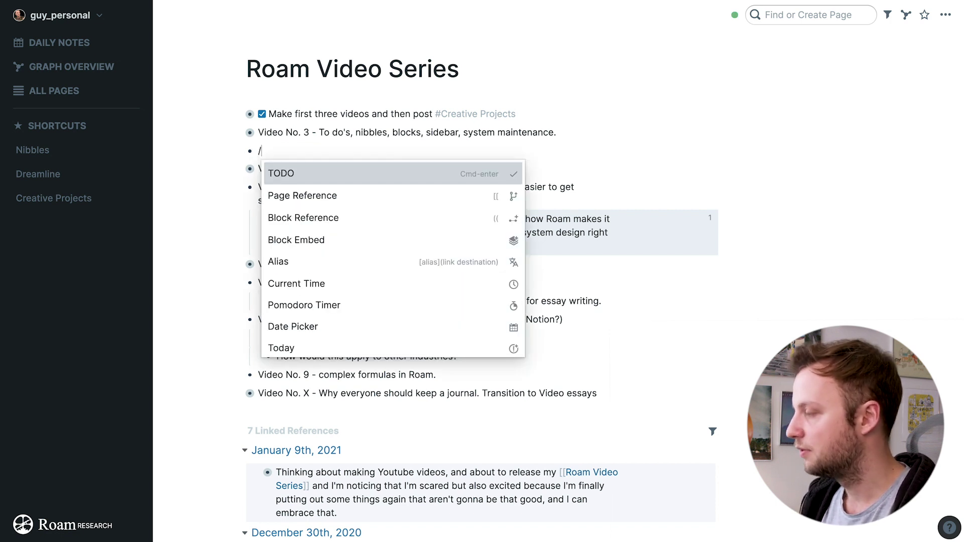
{"action": "left_click", "coordinate": [326, 243]}
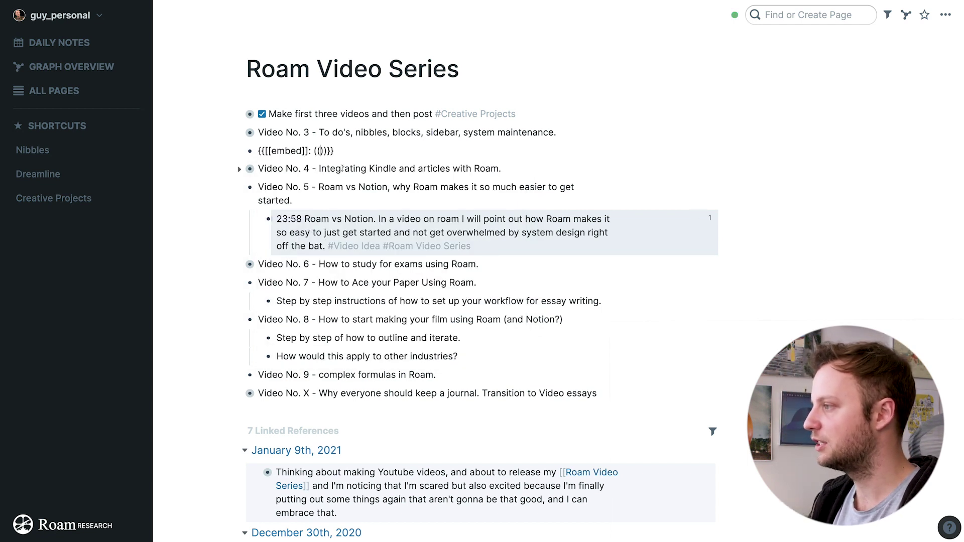
{"action": "type", "text": "nibbles"}
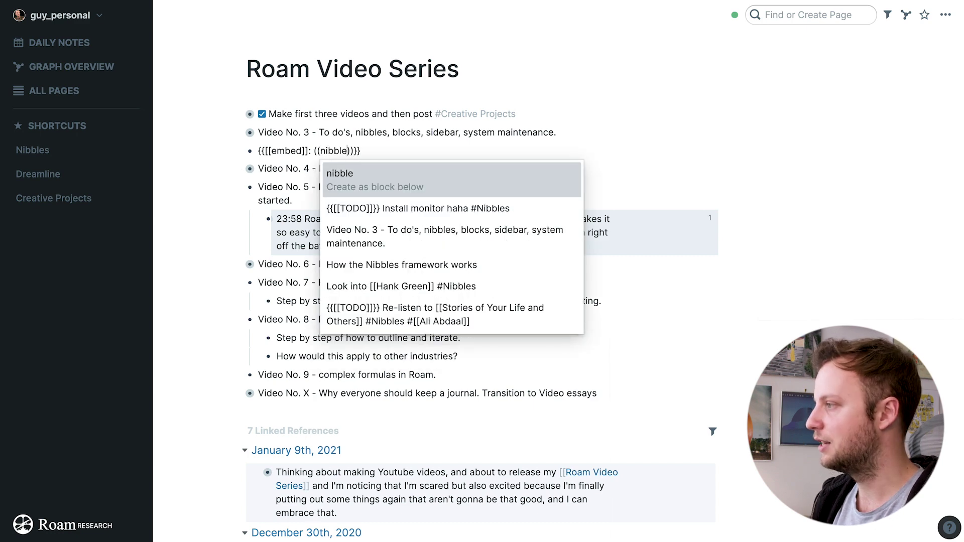
{"action": "key", "text": "Down"}
{"action": "key", "text": "Return"}
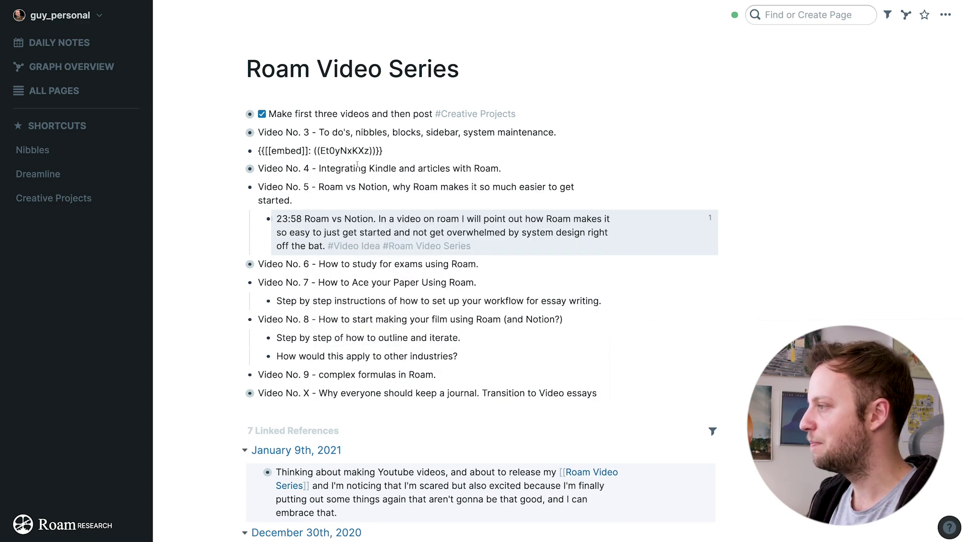
{"action": "left_click", "coordinate": [745, 286]}
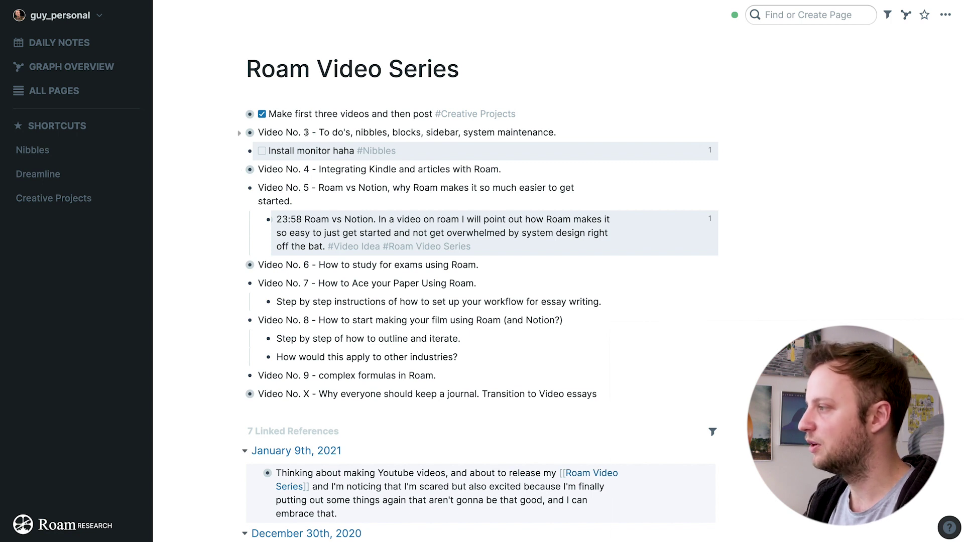
Delete "haha" from the embedded "Install monitor" TODO and finish editing it
{"action": "left_click", "coordinate": [350, 151]}
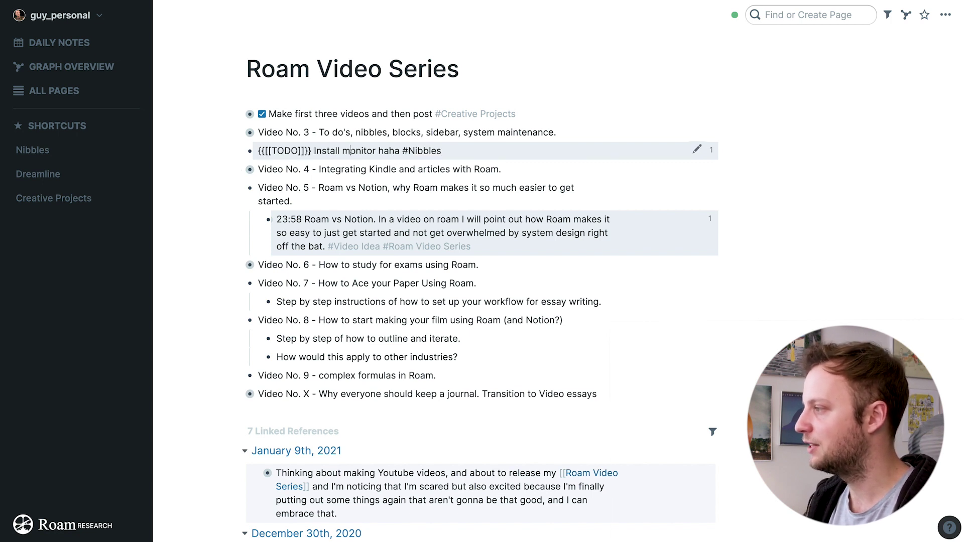
{"action": "left_click", "coordinate": [399, 151]}
{"action": "key", "text": "BackSpace"}
{"action": "key", "text": "BackSpace"}
{"action": "key", "text": "BackSpace"}
{"action": "key", "text": "BackSpace"}
{"action": "key", "text": "BackSpace"}
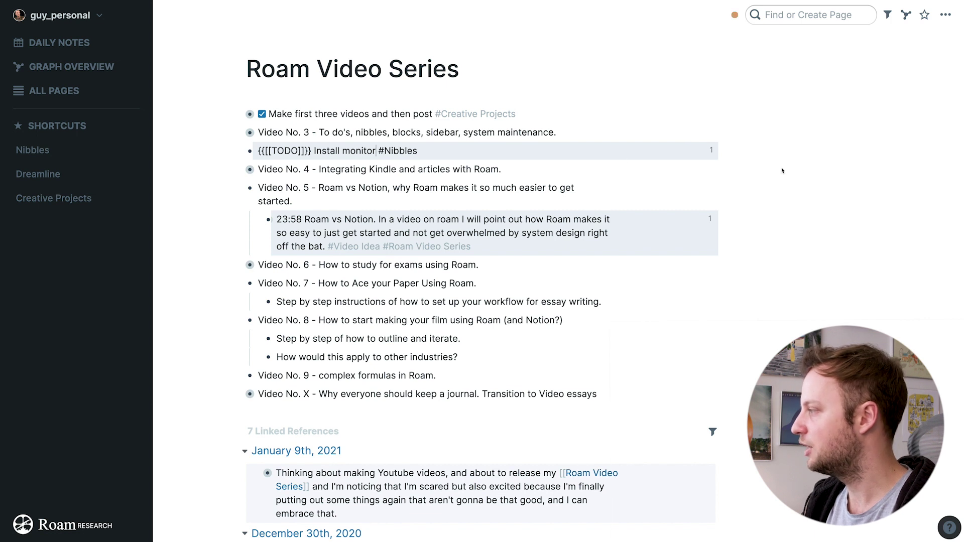
{"action": "left_click", "coordinate": [770, 169]}
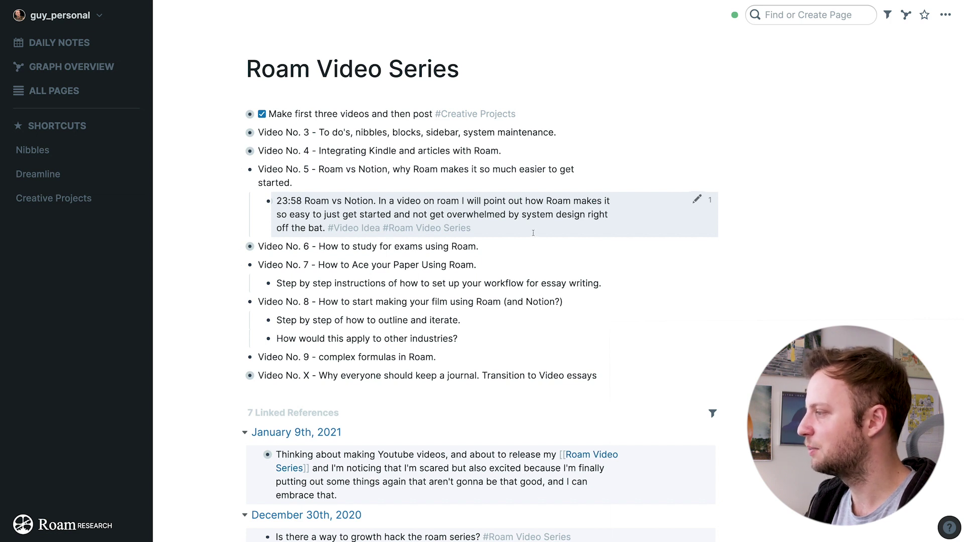
Add "haha" after "off the bat." in the embedded Roam vs Notion block under Video No. 5
{"action": "left_click", "coordinate": [320, 228]}
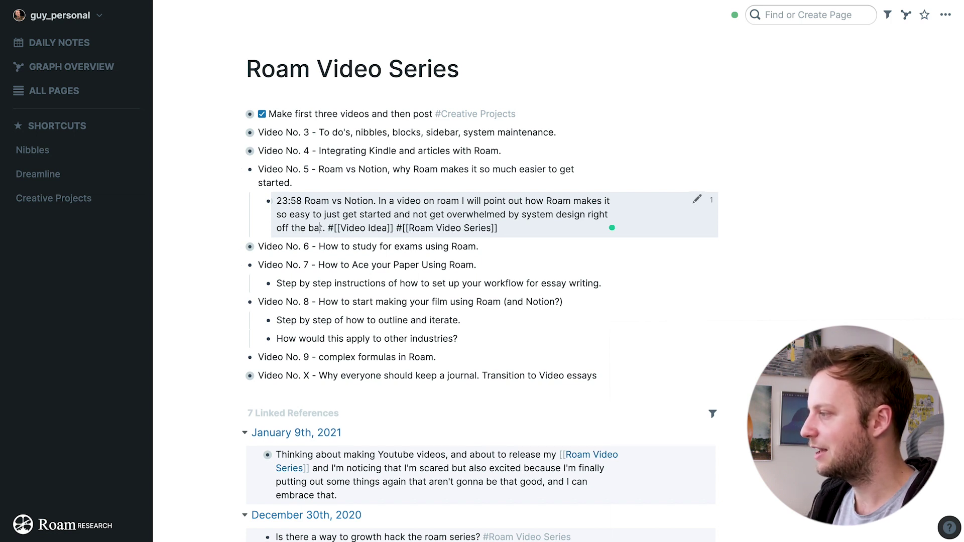
{"action": "key", "text": "Right"}
{"action": "key", "text": "Right"}
{"action": "type", "text": "haha"}
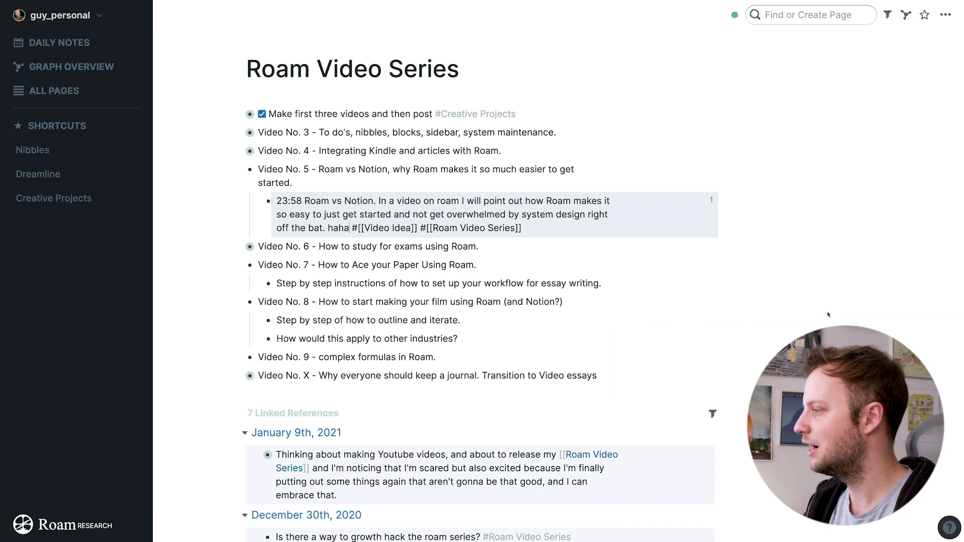
{"action": "left_click", "coordinate": [828, 315]}
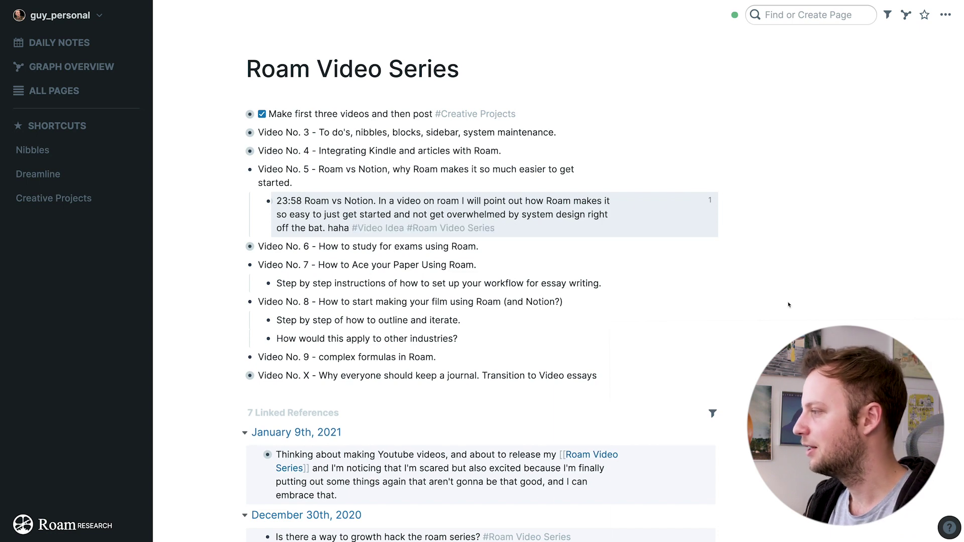
Open the source block of the Roam vs Notion embed and delete "haha" from its text
{"action": "left_click", "coordinate": [270, 202]}
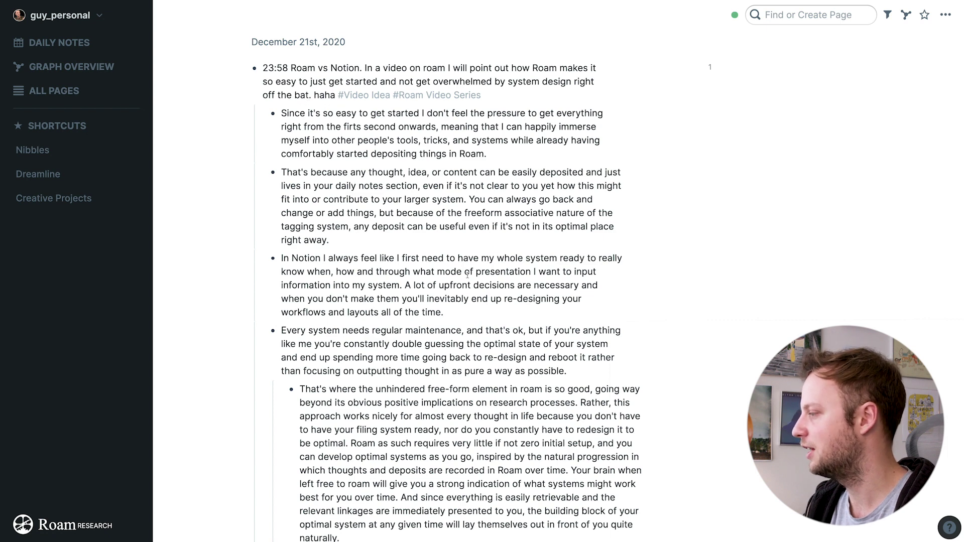
{"action": "left_click", "coordinate": [335, 95]}
{"action": "key", "text": "BackSpace"}
{"action": "key", "text": "BackSpace"}
{"action": "key", "text": "BackSpace"}
{"action": "key", "text": "BackSpace"}
{"action": "key", "text": "BackSpace"}
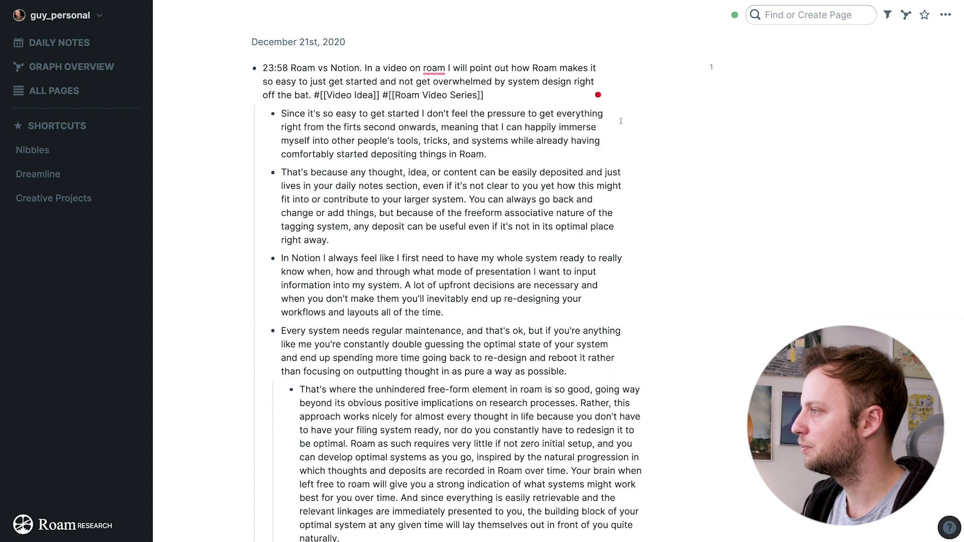
{"action": "left_click", "coordinate": [739, 150]}
Return to the Roam Video Series page and open the linked Roam intro video page in the sidebar
{"action": "scroll", "coordinate": [452, 301], "scroll_direction": "down", "scroll_amount": 5}
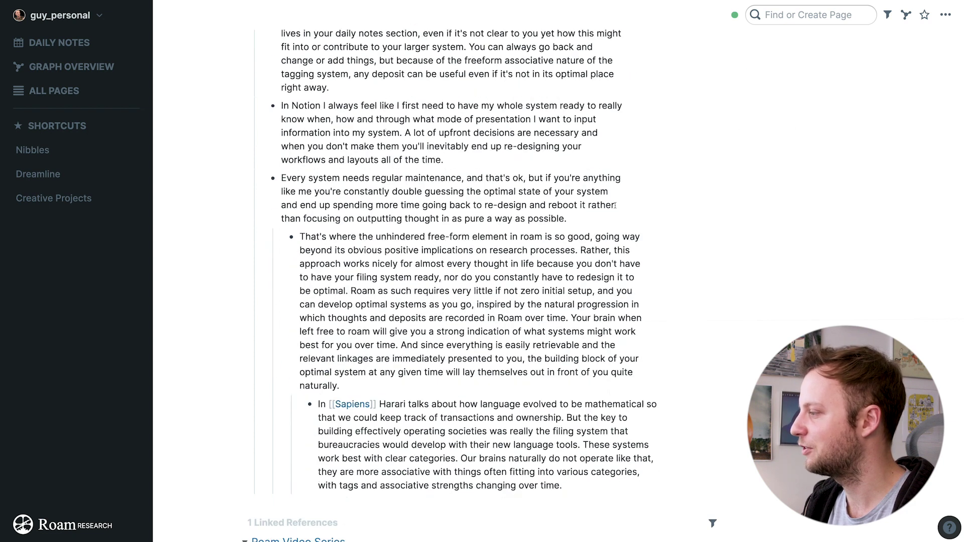
{"action": "left_click", "coordinate": [308, 489]}
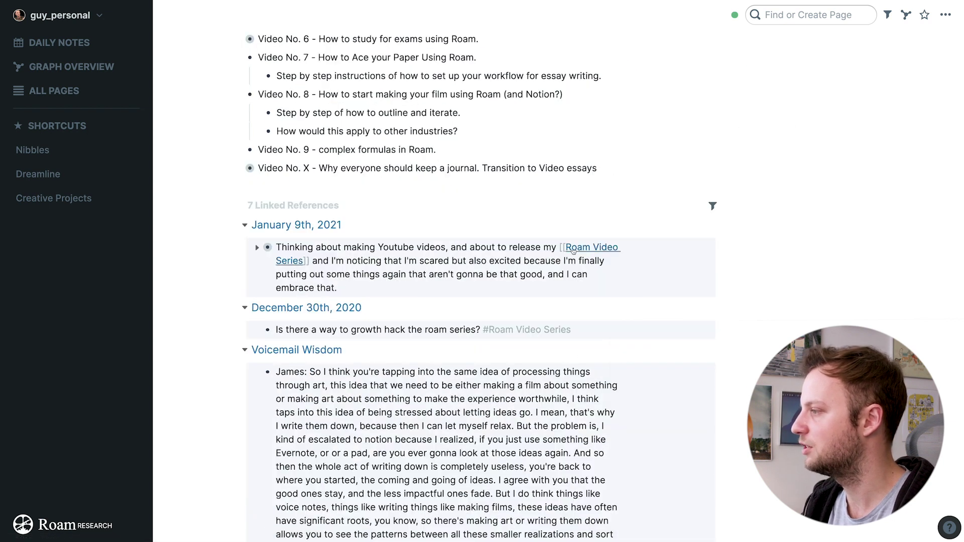
{"action": "scroll", "coordinate": [481, 240], "scroll_direction": "up", "scroll_amount": 3}
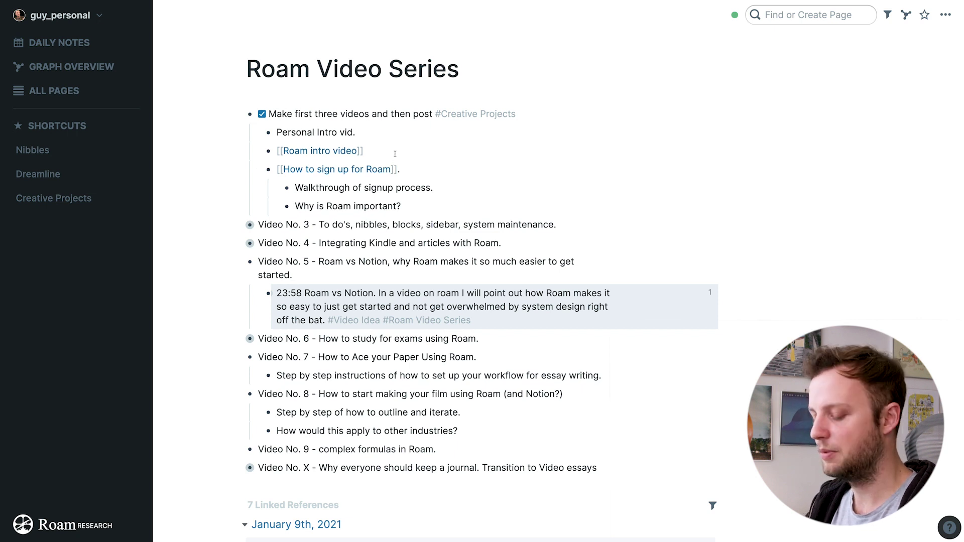
{"action": "left_click", "coordinate": [339, 152], "text": "shift"}
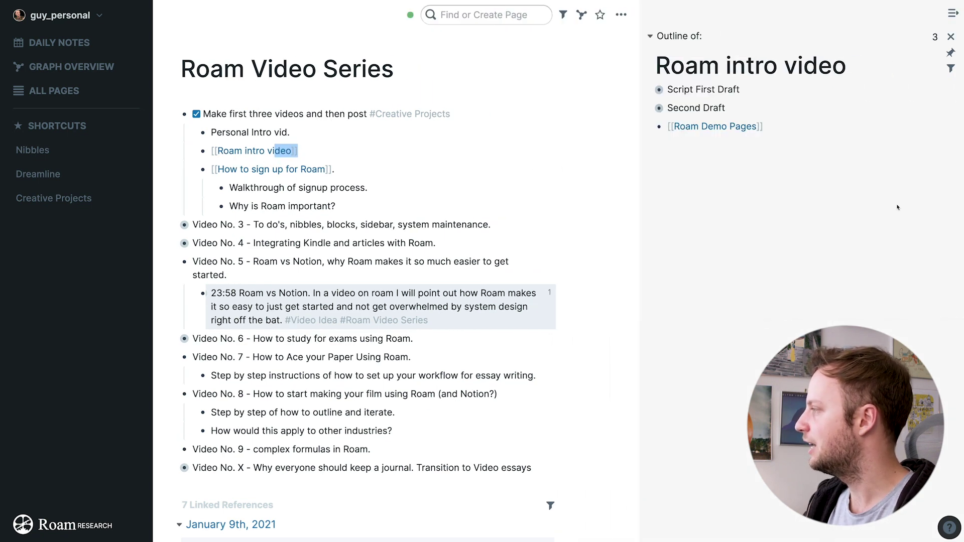
Expand the Second Draft block in the Roam intro video outline, look through its script, and collapse it again
{"action": "left_click", "coordinate": [649, 109]}
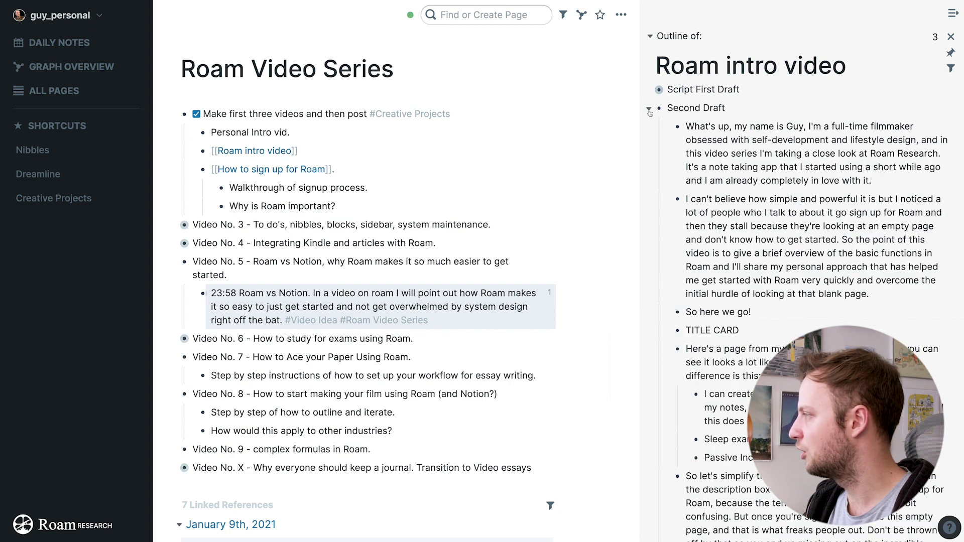
{"action": "left_click", "coordinate": [649, 110]}
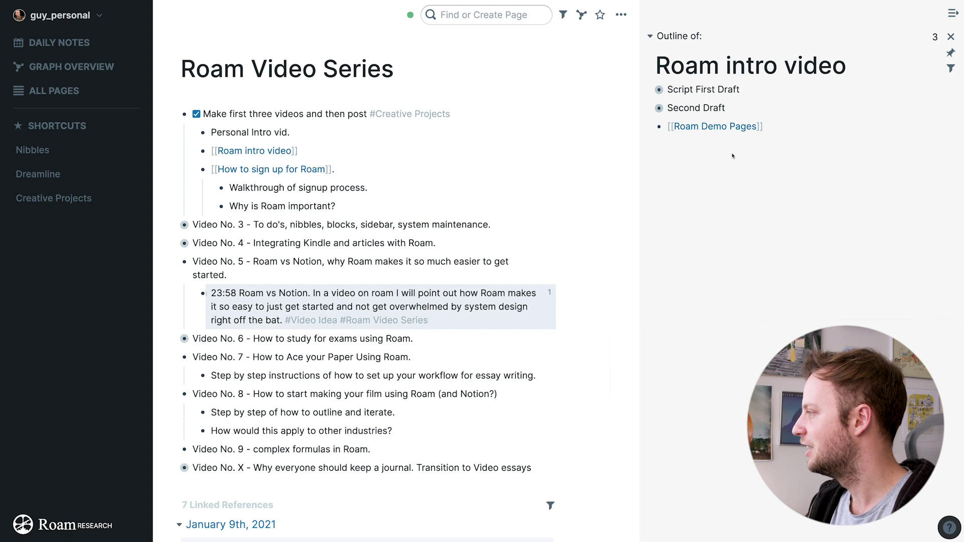
{"action": "left_click", "coordinate": [648, 109]}
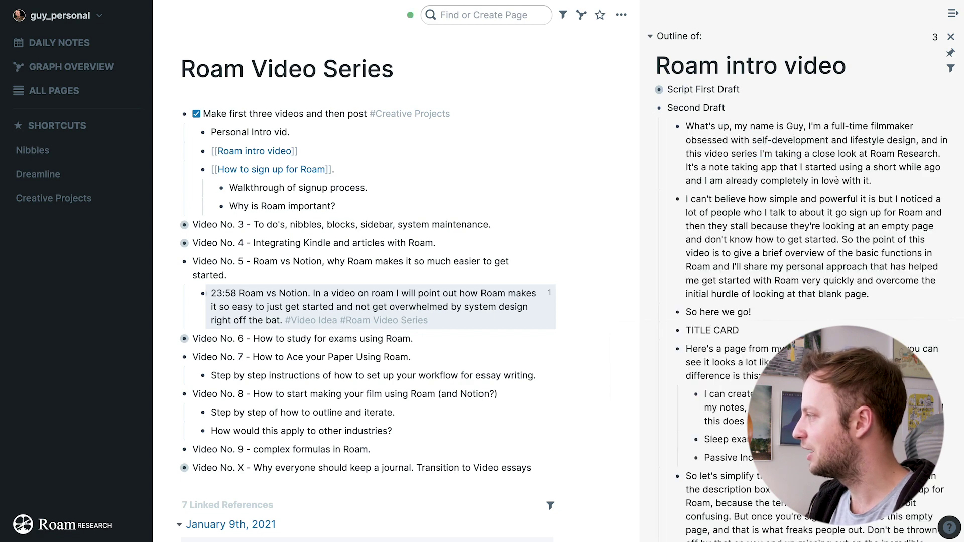
{"action": "scroll", "coordinate": [836, 178], "scroll_direction": "down", "scroll_amount": 5}
{"action": "scroll", "coordinate": [836, 179], "scroll_direction": "down", "scroll_amount": 2}
{"action": "scroll", "coordinate": [836, 178], "scroll_direction": "up", "scroll_amount": 5}
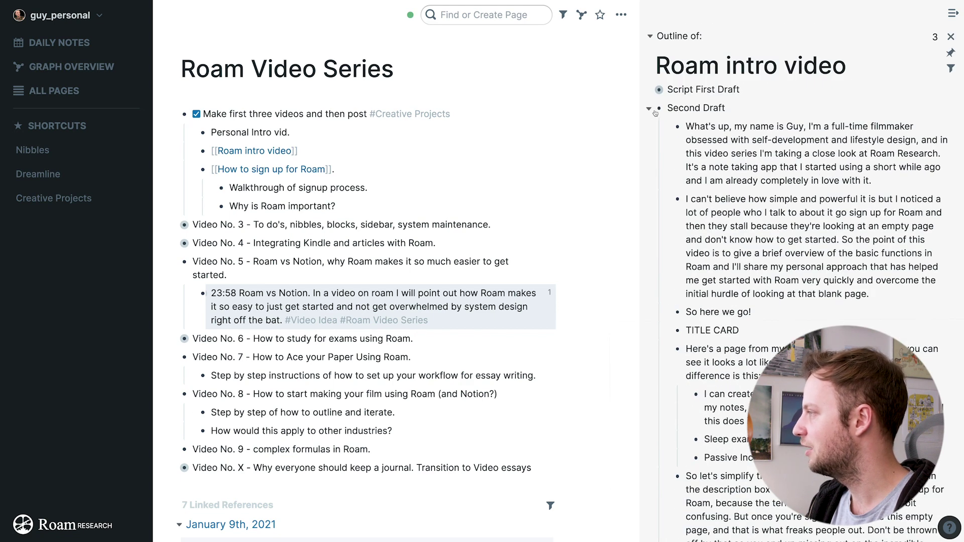
{"action": "left_click", "coordinate": [648, 109]}
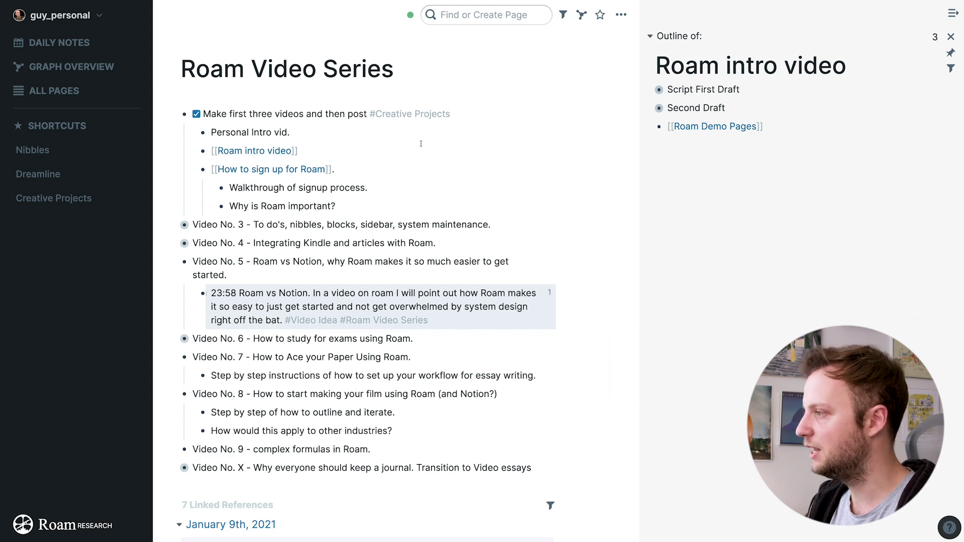
Open the linked How to sign up for Roam page in the sidebar and pin the Roam intro video outline there
{"action": "left_click", "coordinate": [302, 170], "text": "shift"}
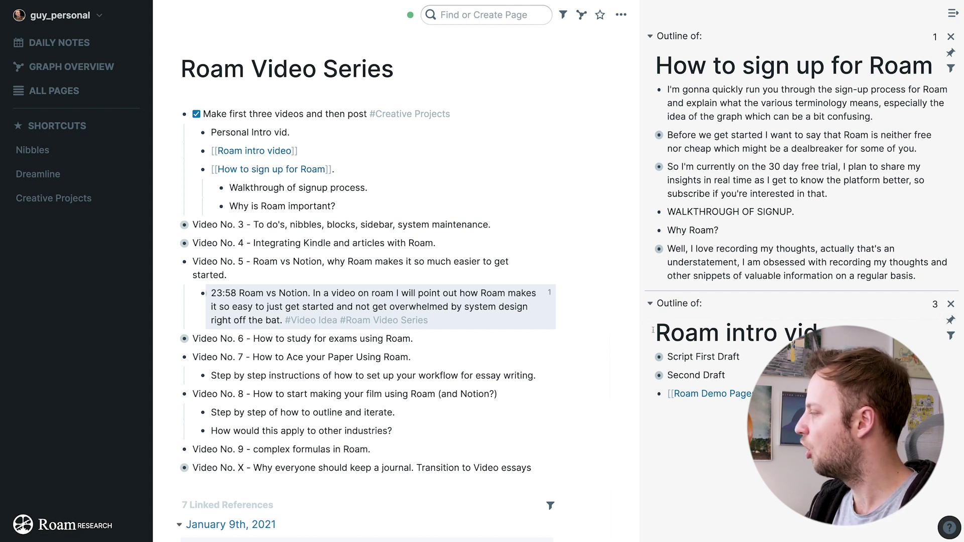
{"action": "left_click", "coordinate": [951, 320]}
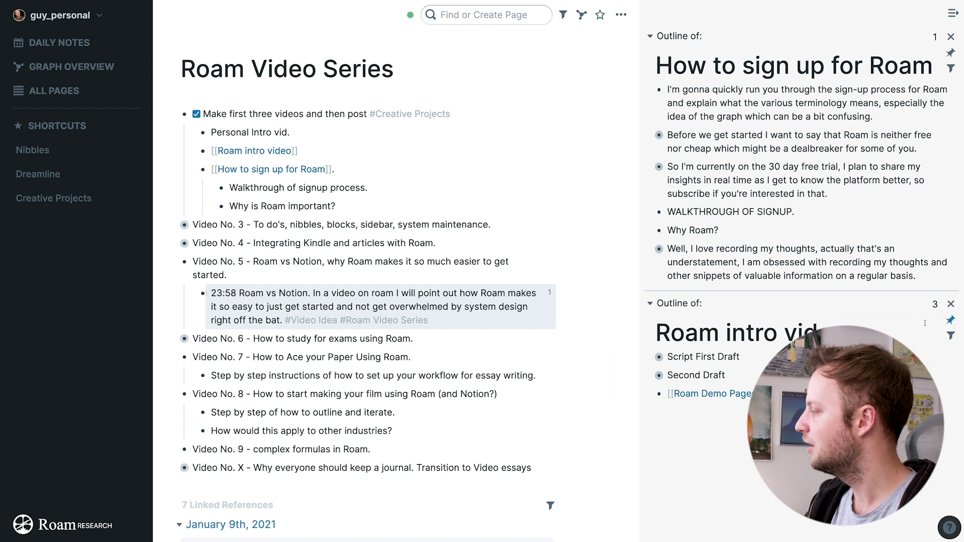
Close both sidebar outlines and reopen the How to sign up for Roam page in the sidebar from its link
{"action": "left_click", "coordinate": [950, 304]}
{"action": "left_click", "coordinate": [951, 36]}
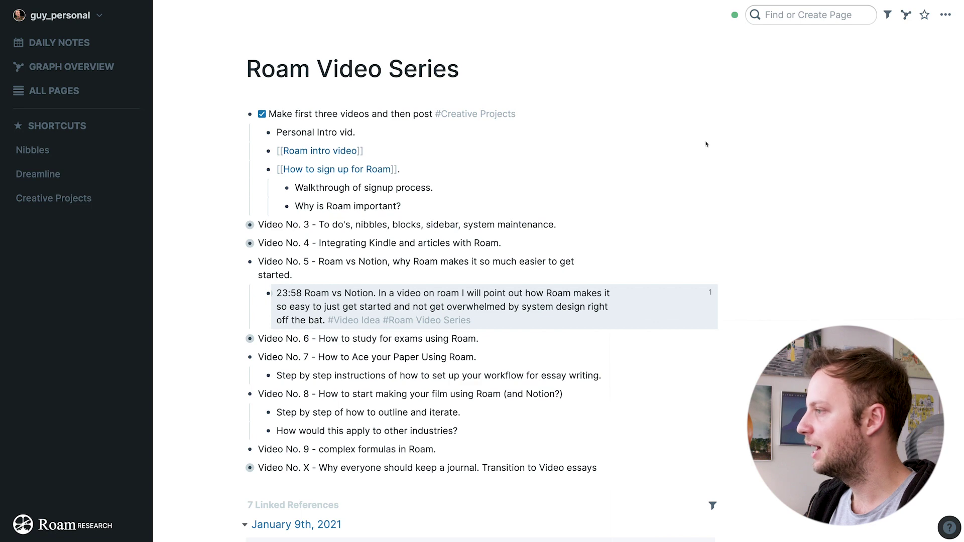
{"action": "left_click", "coordinate": [349, 170], "text": "shift"}
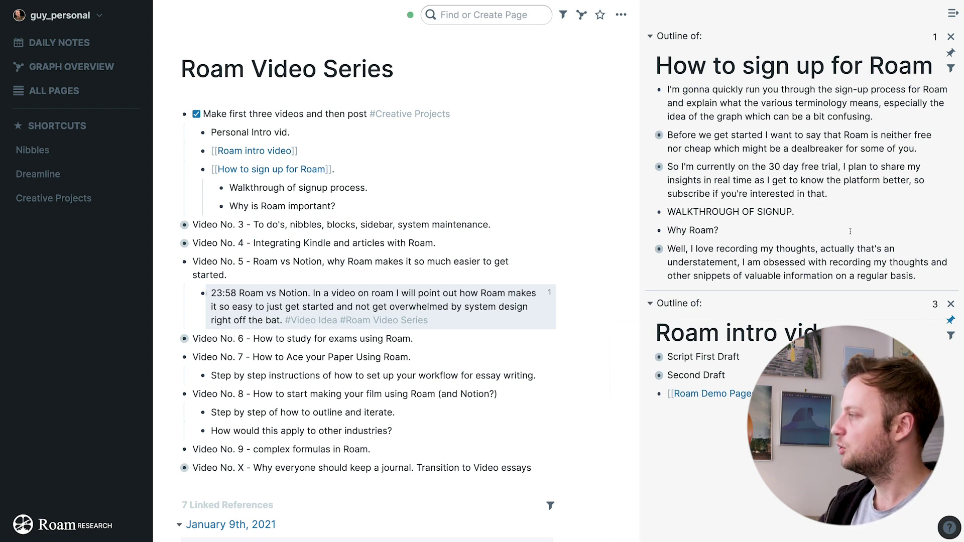
{"action": "scroll", "coordinate": [838, 225], "scroll_direction": "down", "scroll_amount": 1}
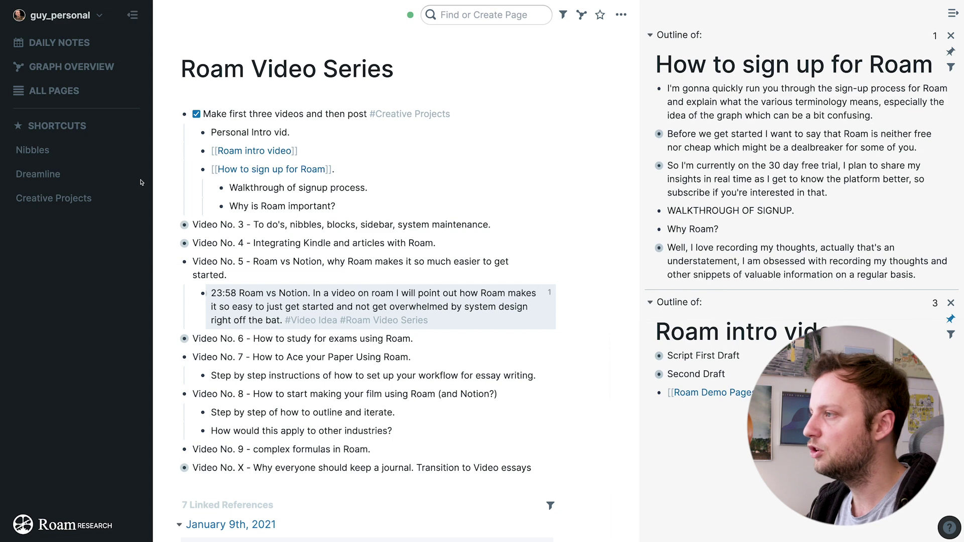
Open the list of all pages in the graph and sort it by word count in ascending order
{"action": "left_click", "coordinate": [101, 93]}
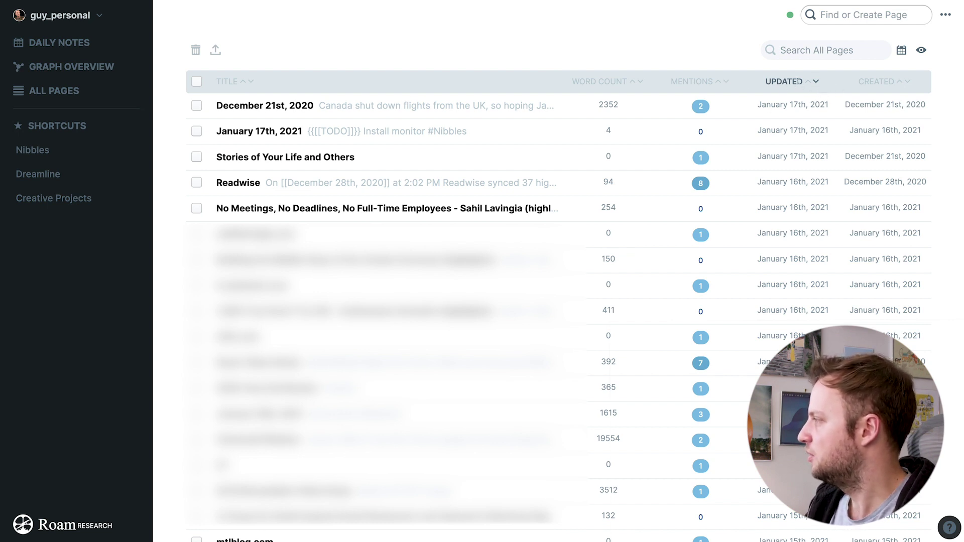
{"action": "left_click", "coordinate": [632, 81]}
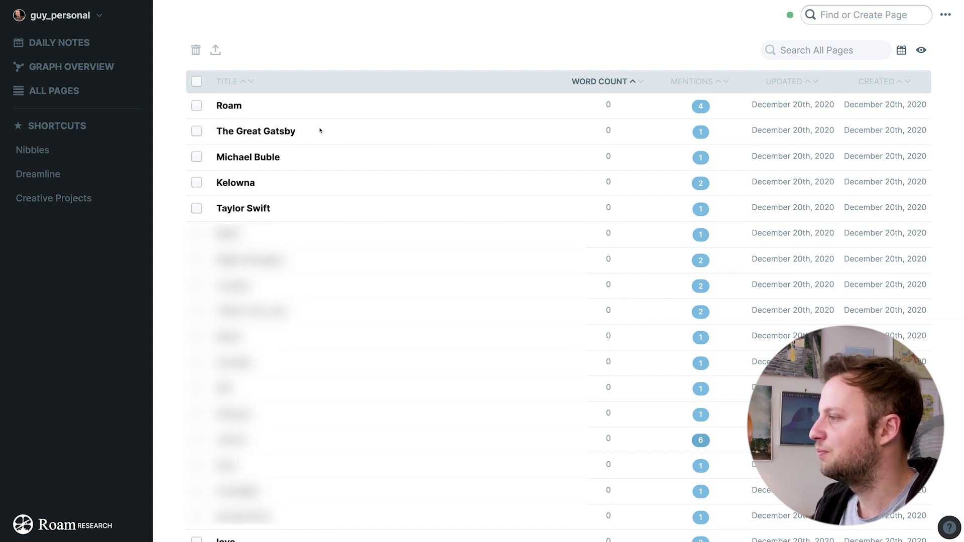
Select The Great Gatsby page as a deletion candidate, deselect it again, and sort the page list by mentions in ascending order
{"action": "left_click", "coordinate": [197, 132]}
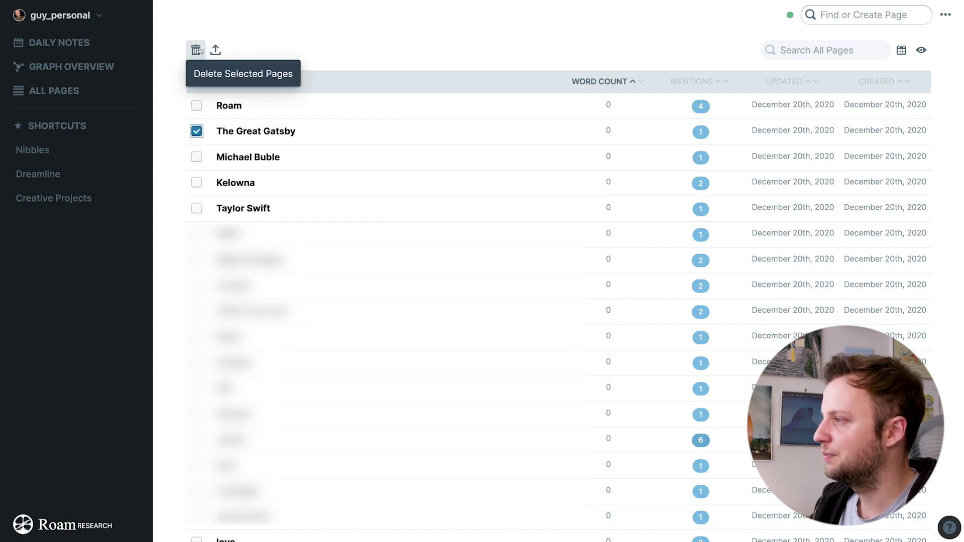
{"action": "left_click", "coordinate": [197, 132]}
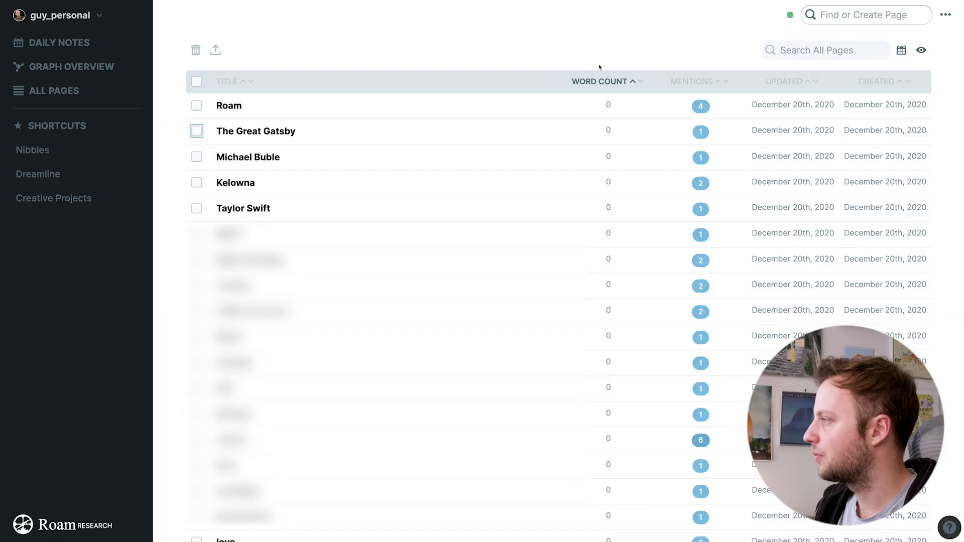
{"action": "left_click", "coordinate": [719, 82]}
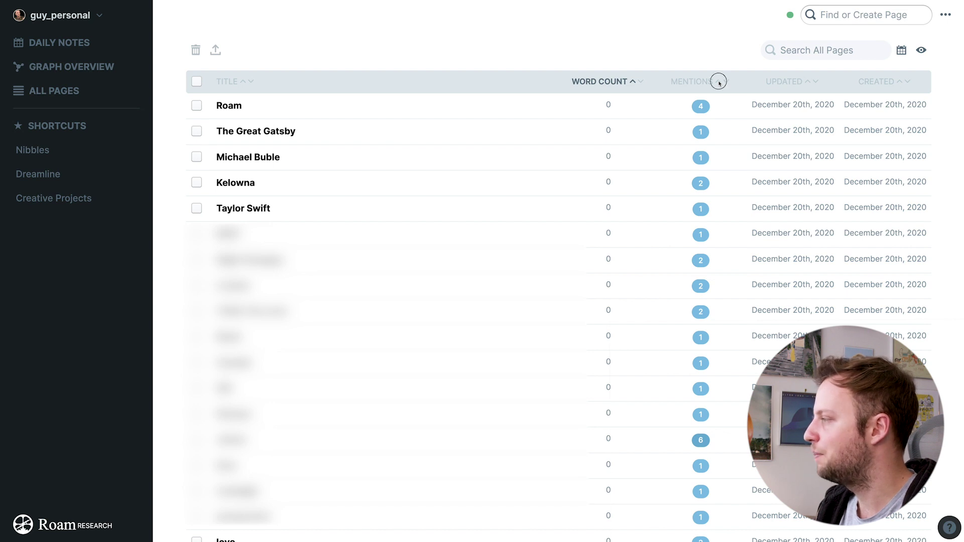